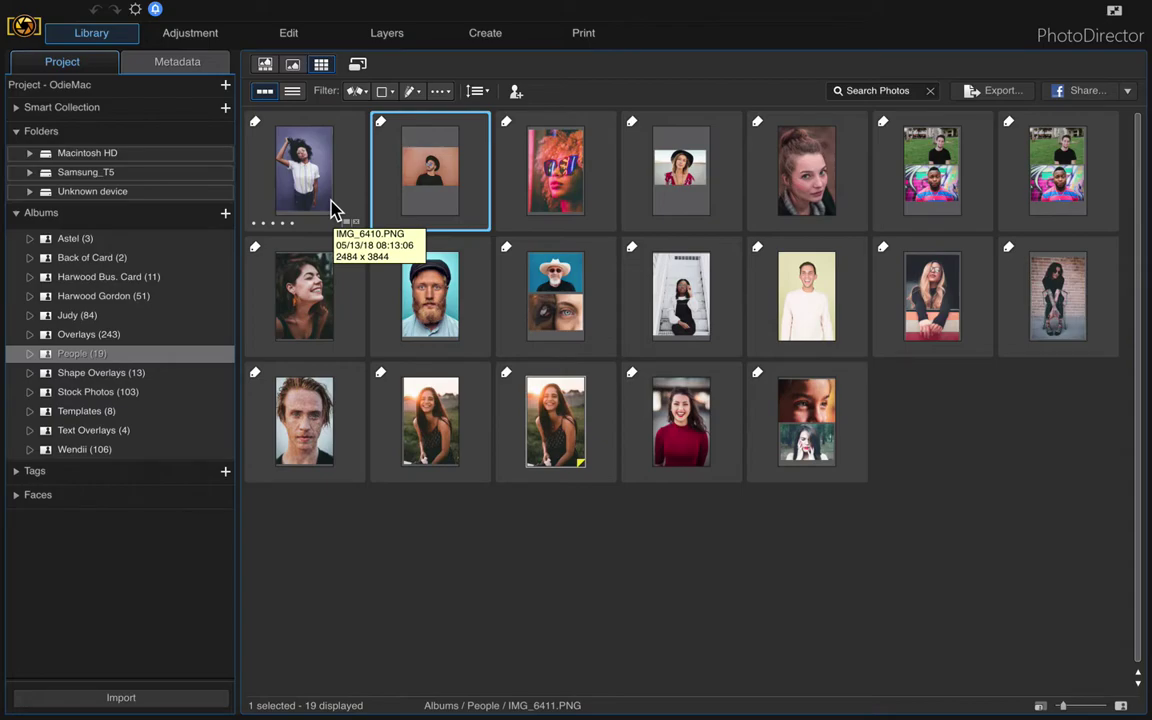
Create a virtual photo of IMG_6410.PNG in the People album
click(335, 210)
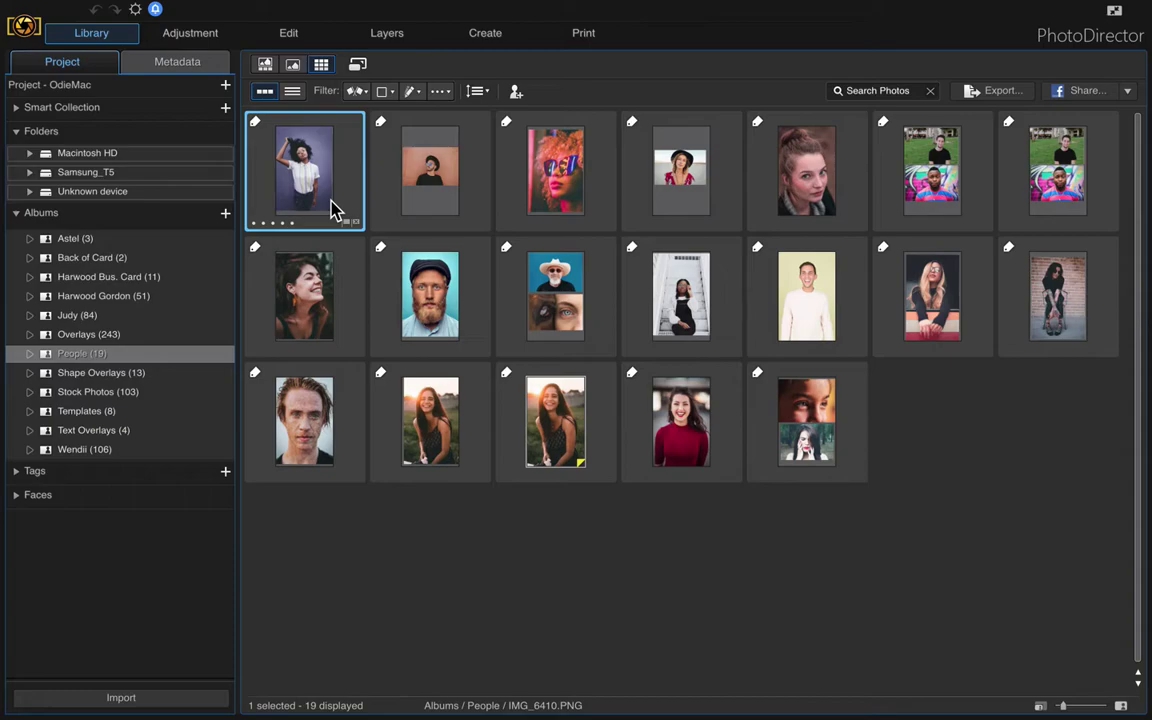
right_click(335, 210)
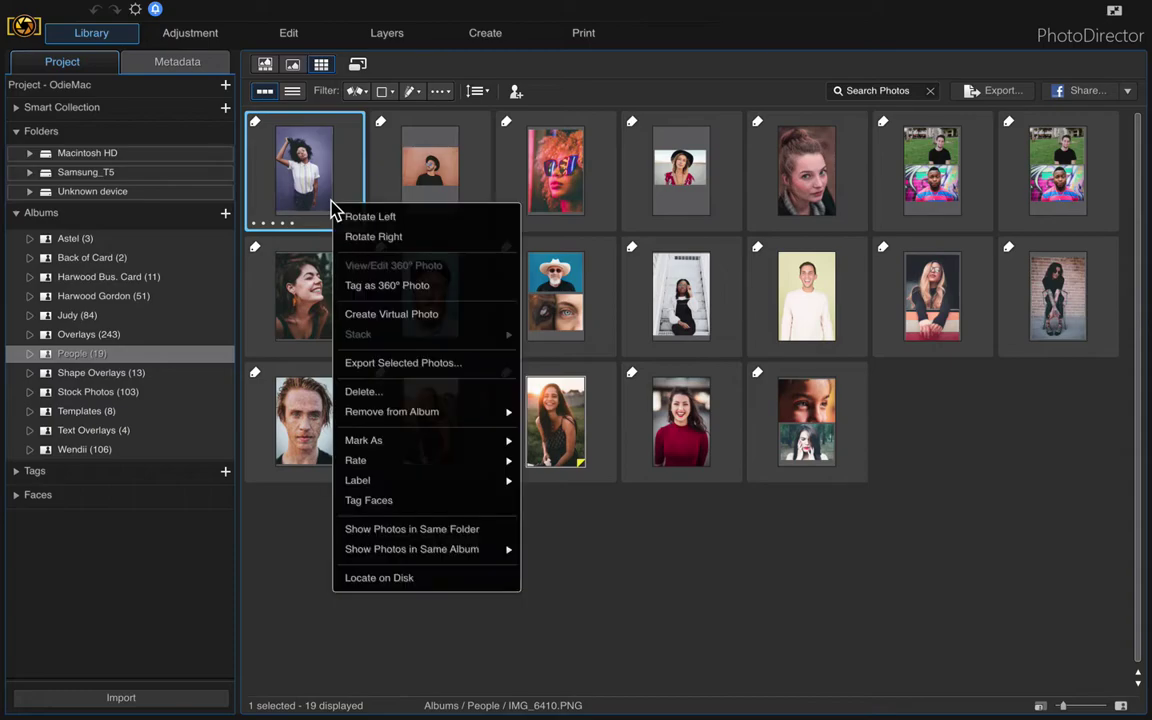
click(373, 316)
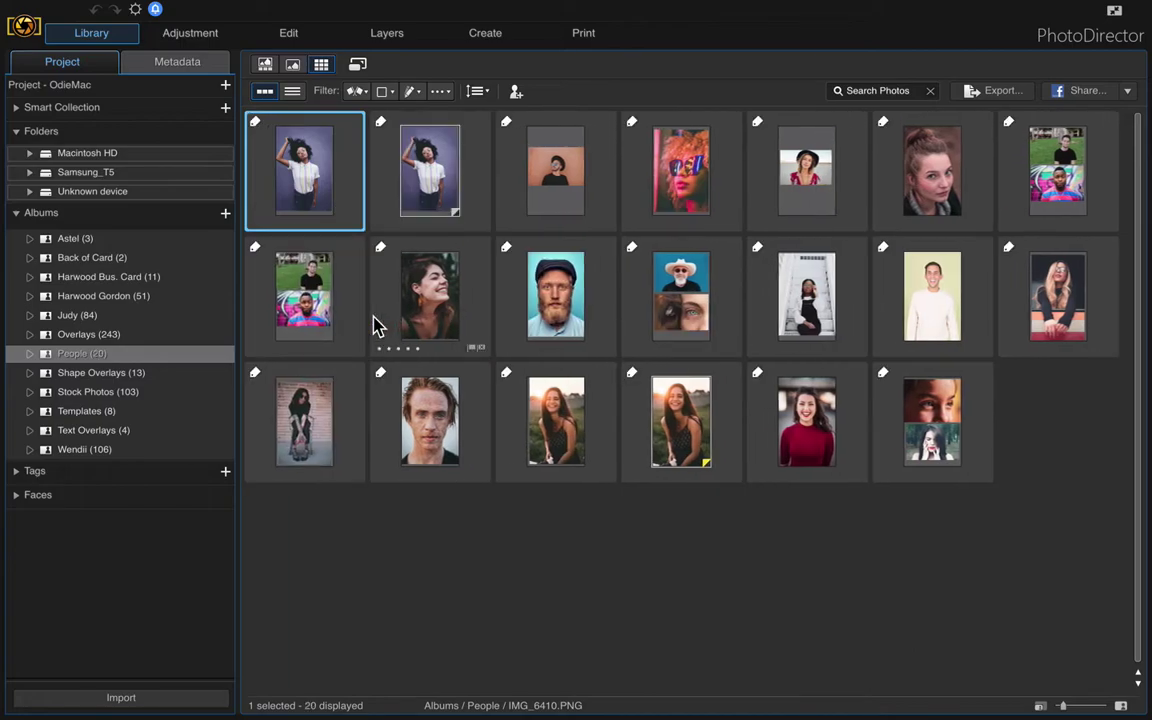
Open the virtual copy of IMG_6410.PNG for adjustment in the photo viewer only and rotate it left
click(443, 153)
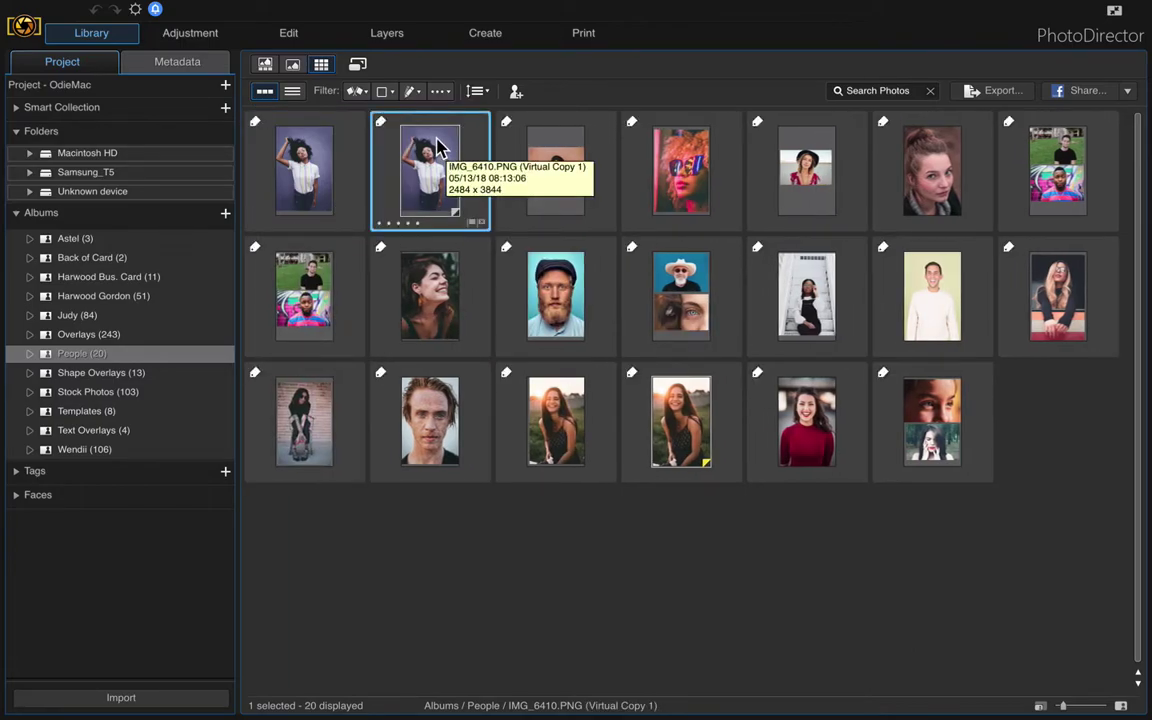
click(221, 40)
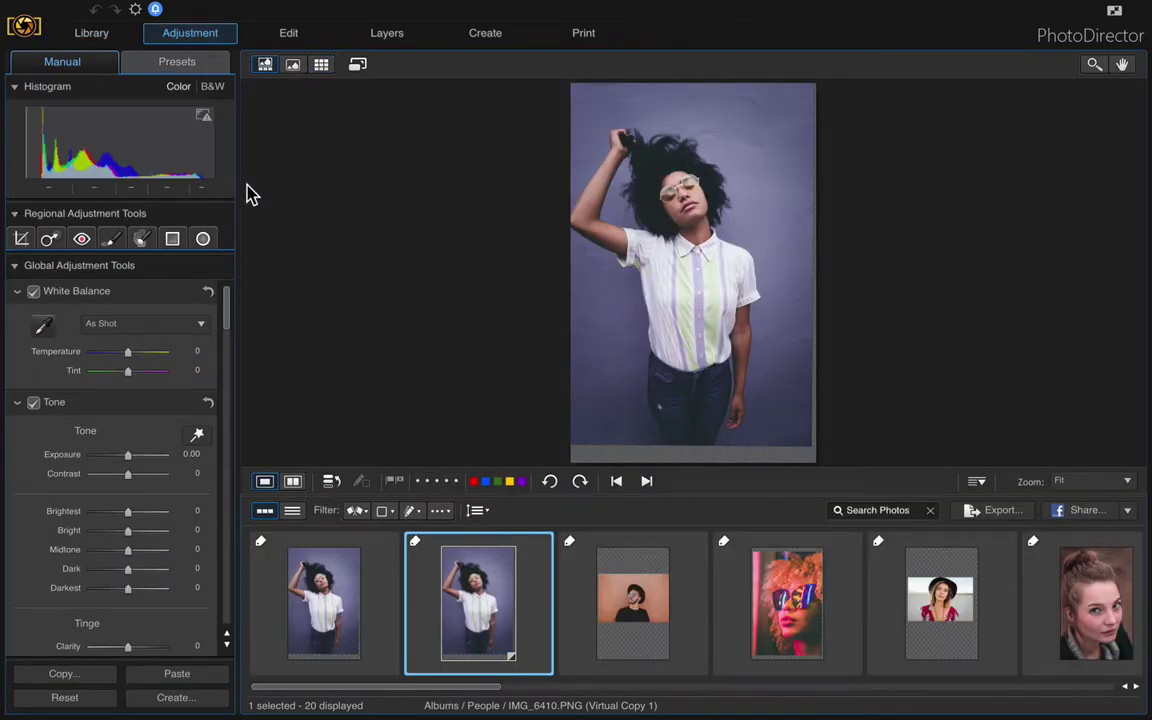
click(294, 66)
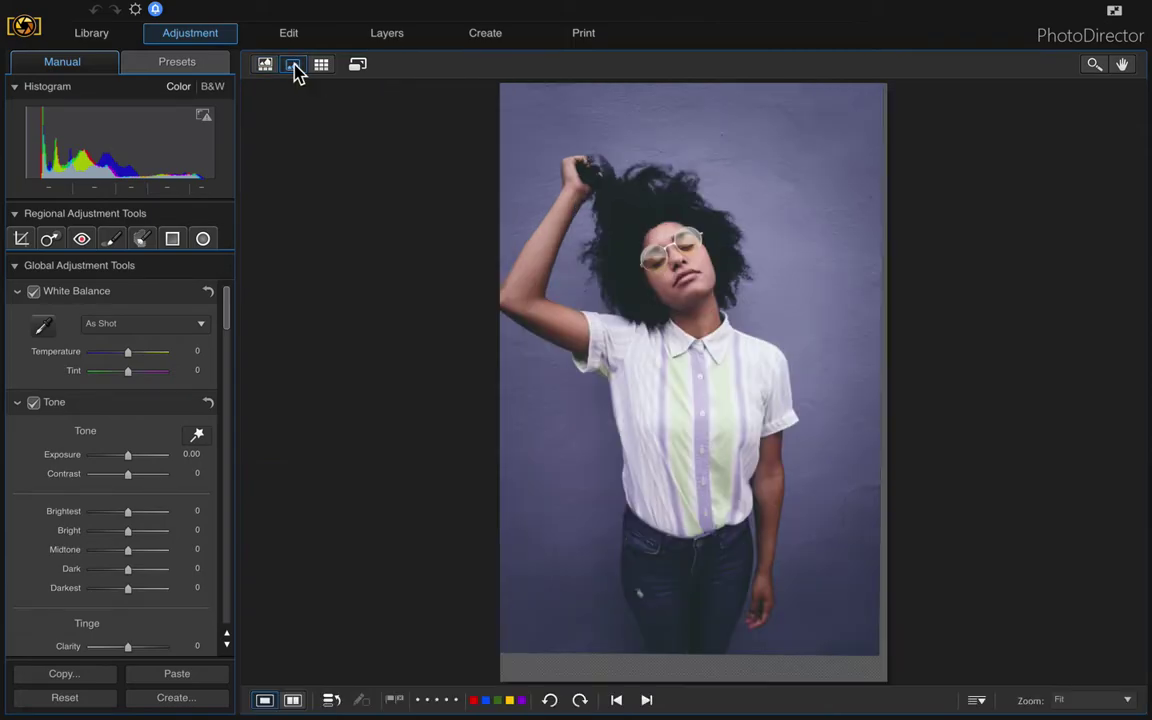
right_click(643, 249)
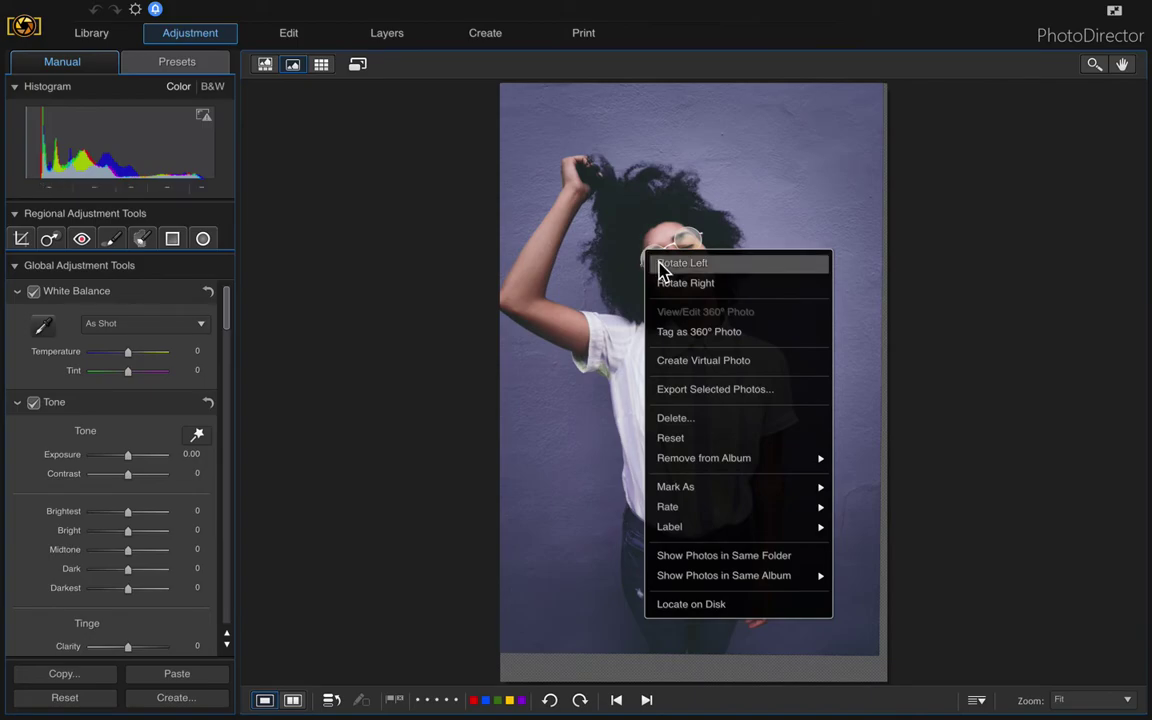
click(663, 265)
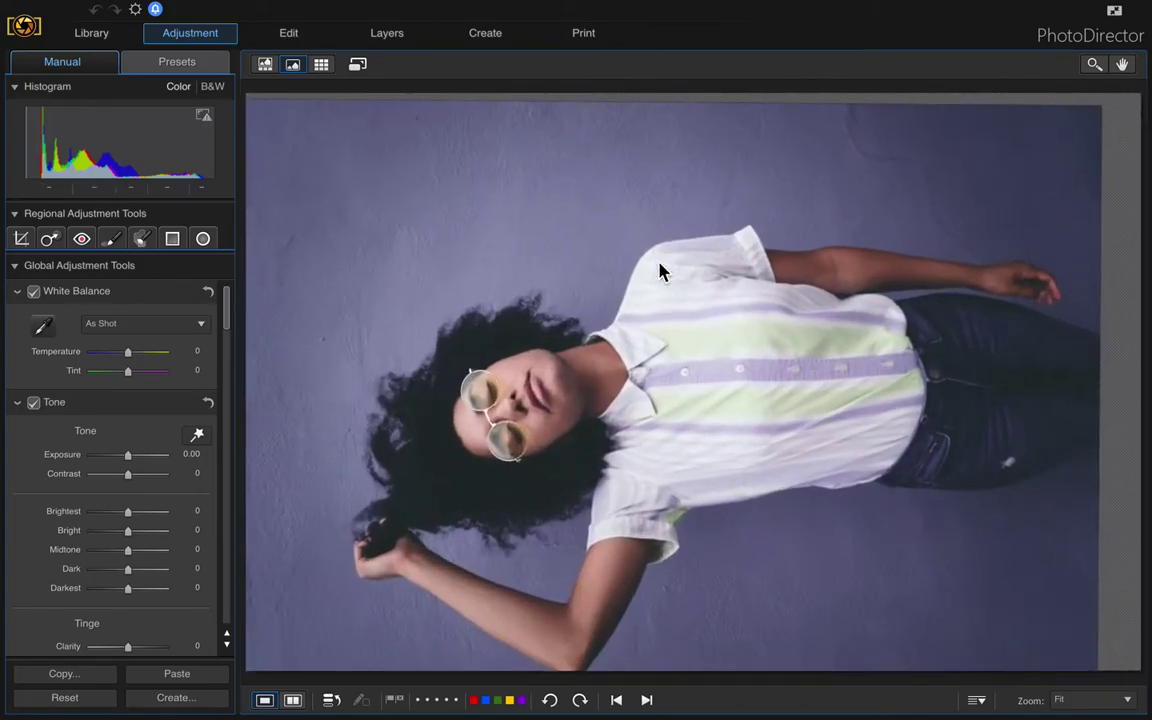
Try the 3x2 (6x4) and 2x3 (4x6) crop ratios on the rotated copy and apply a landscape 5x4 (10x8) crop
click(22, 241)
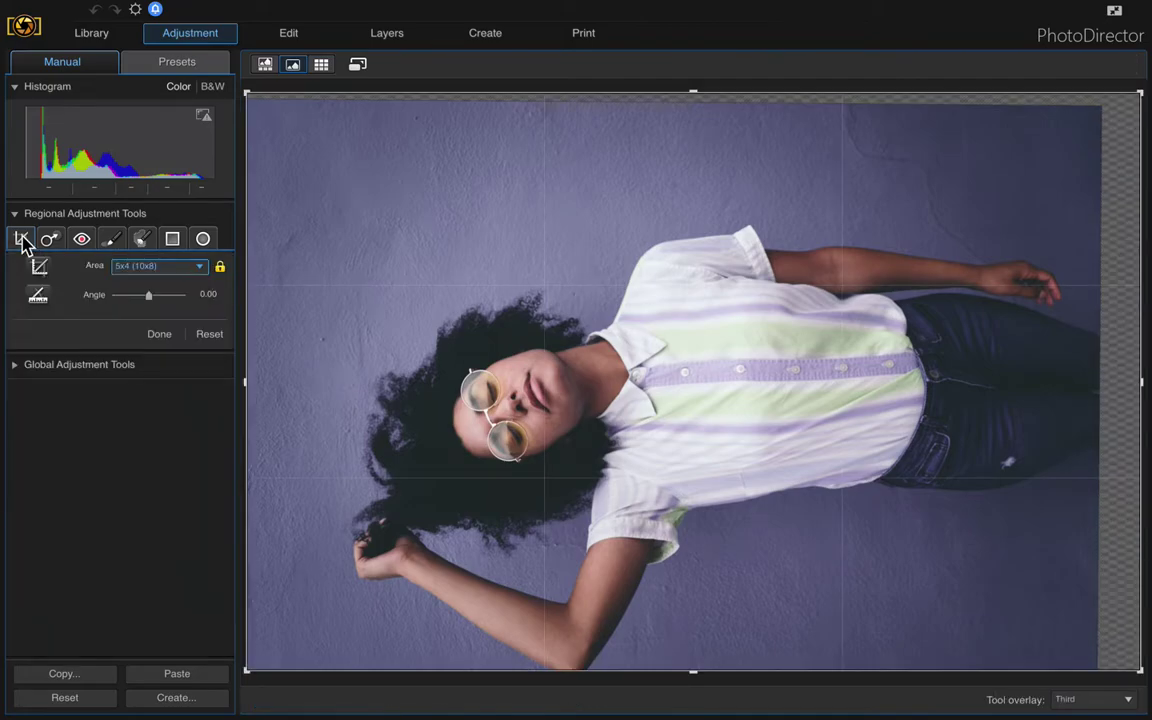
click(202, 268)
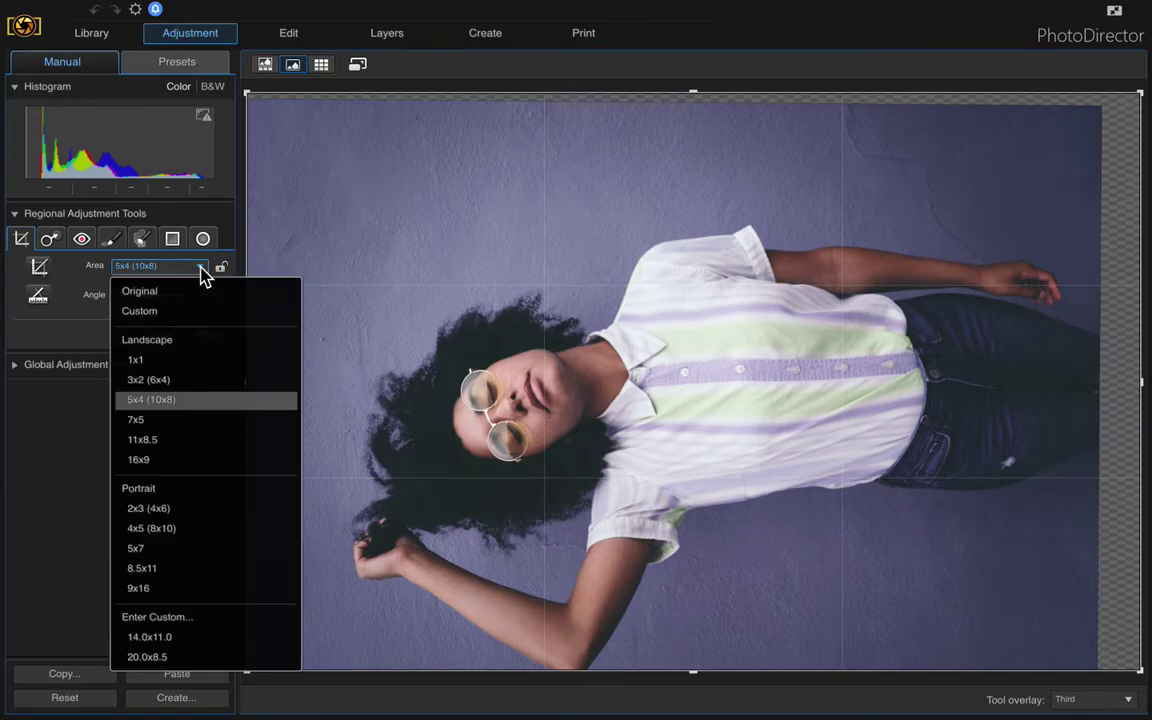
click(191, 381)
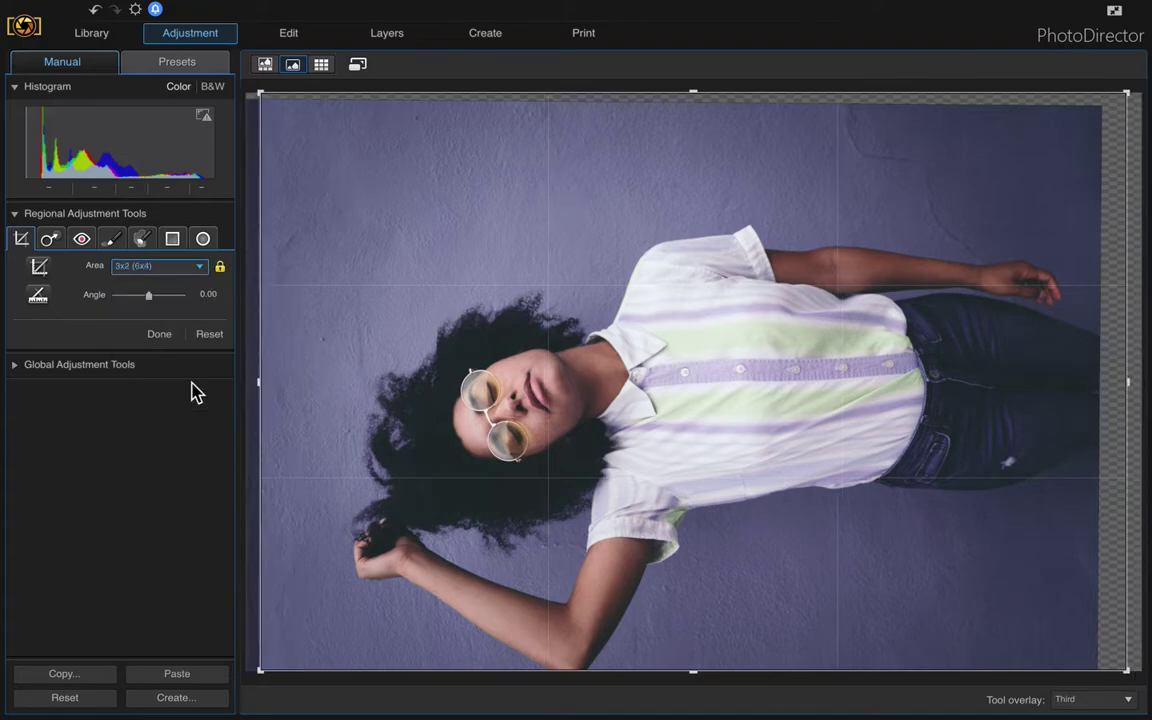
click(202, 270)
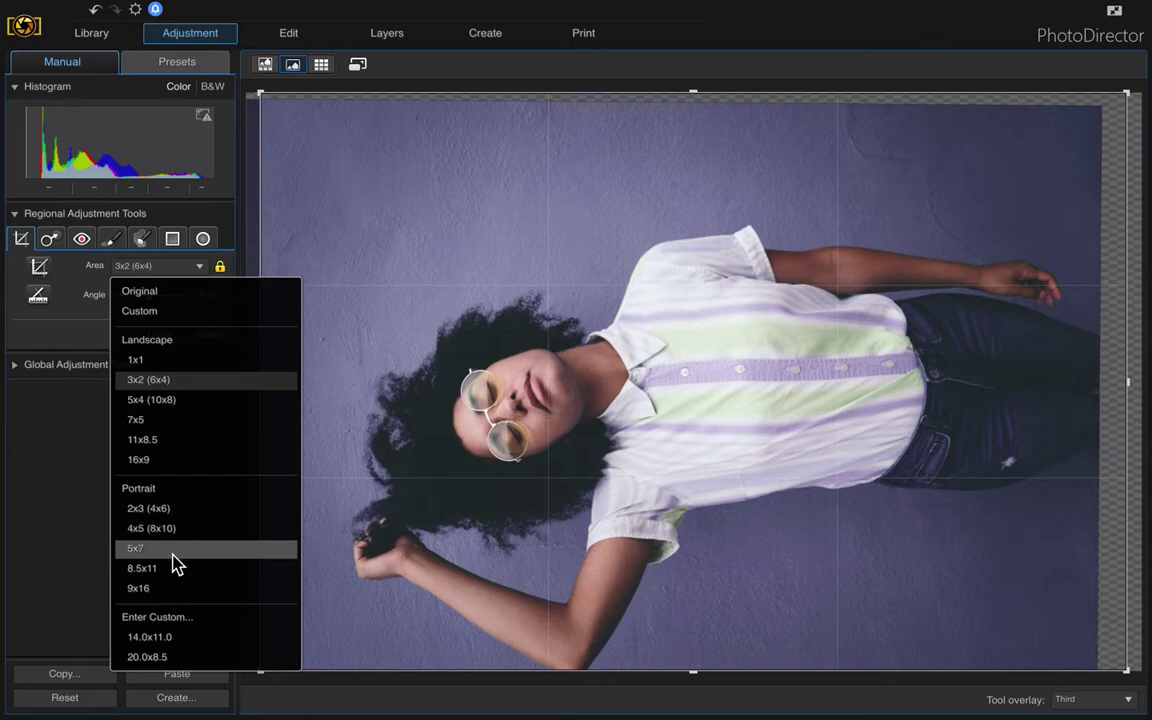
click(174, 512)
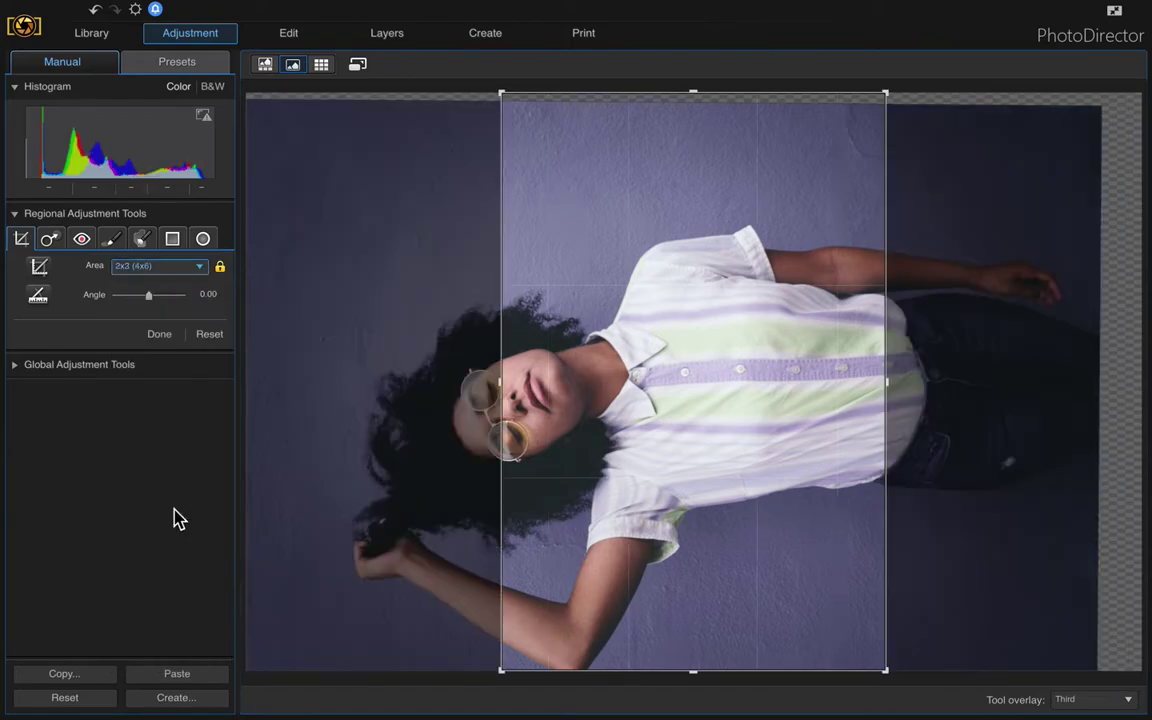
click(202, 268)
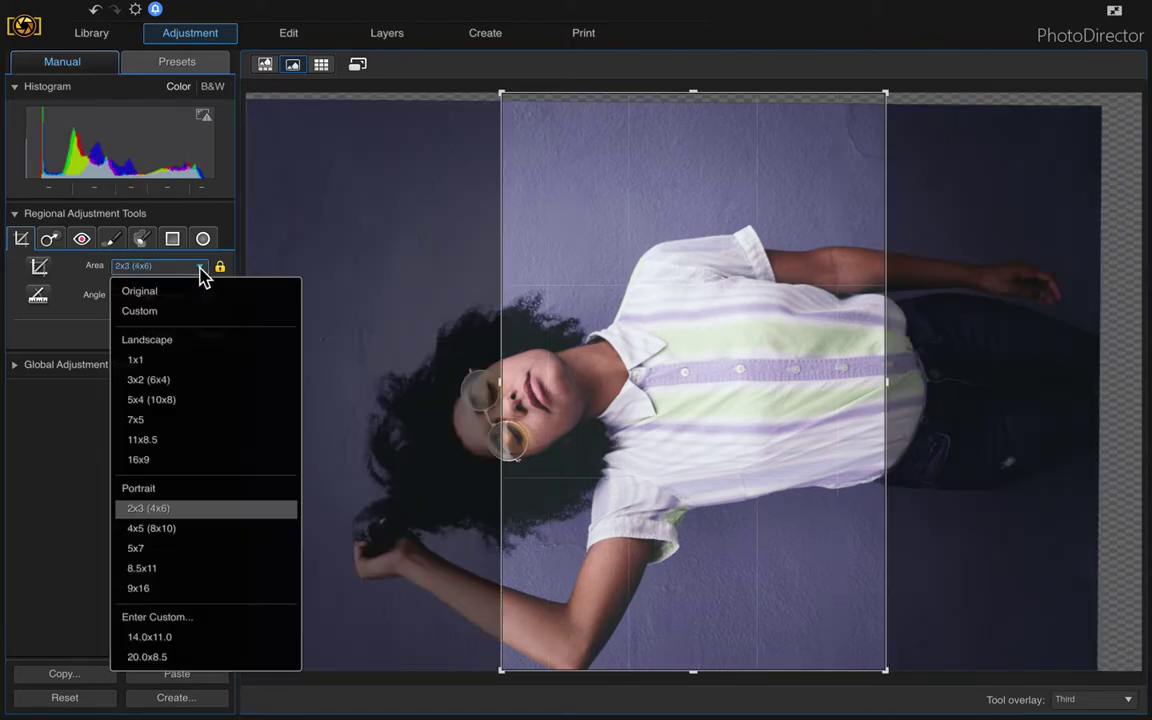
click(189, 401)
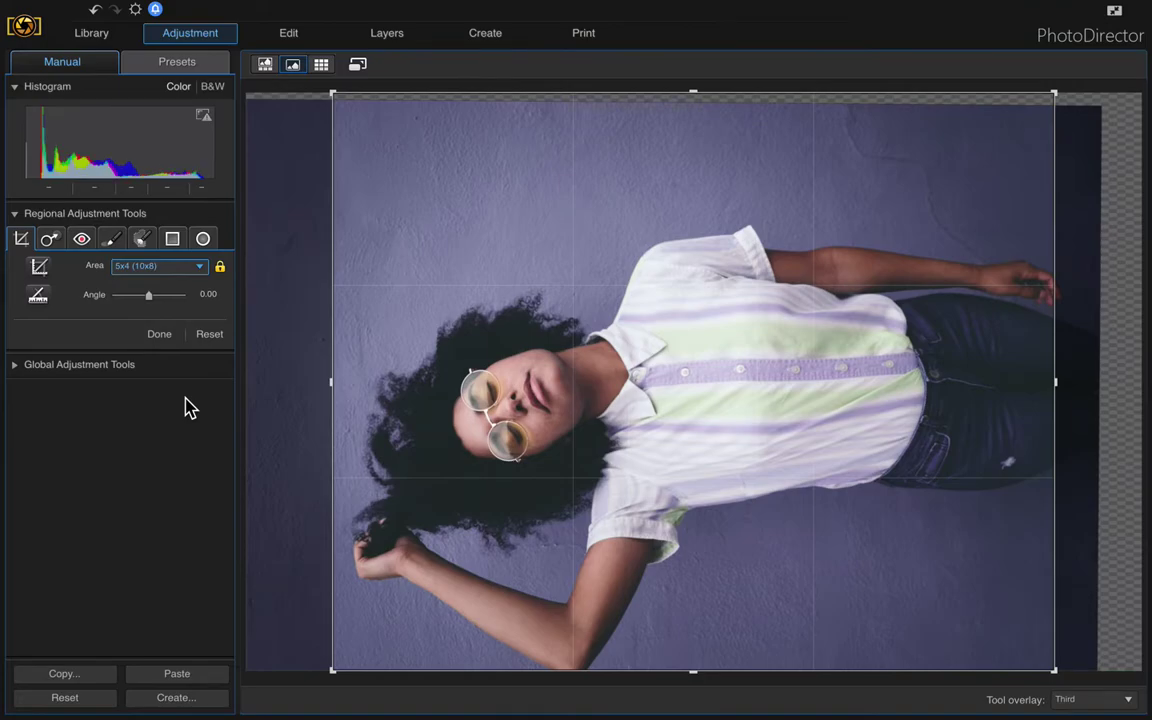
click(159, 335)
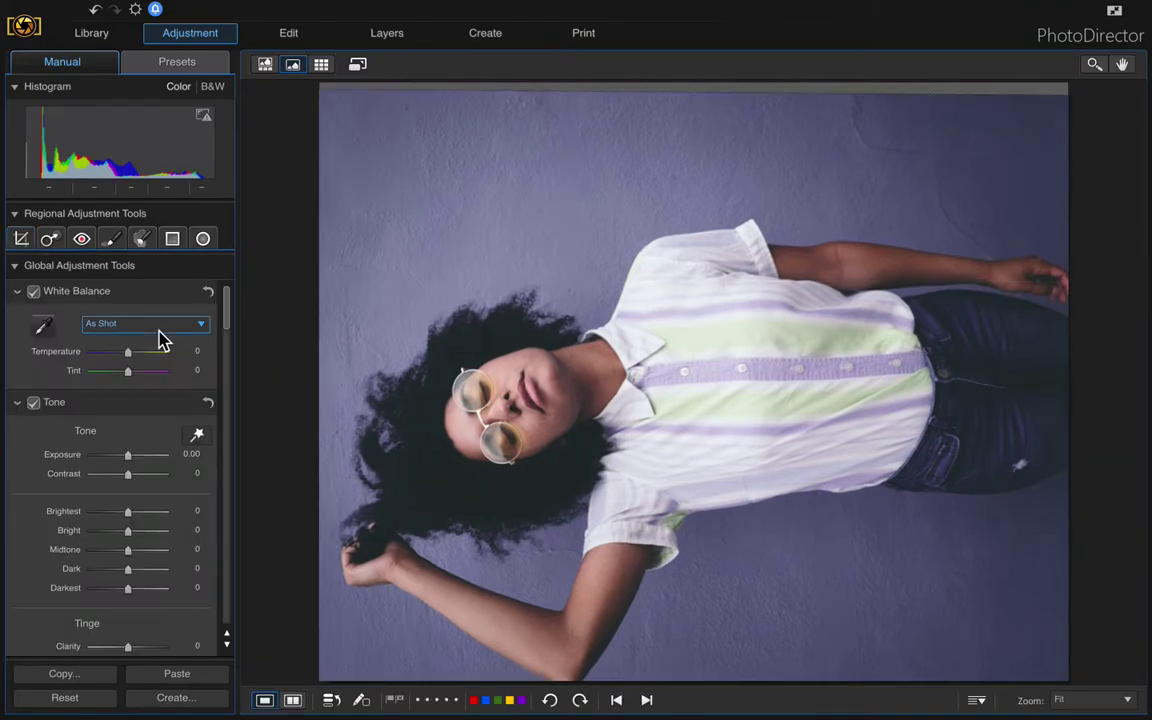
Bring the cropped virtual copy of IMG_6410.PNG into layer editing and show it in the photo viewer only
click(265, 66)
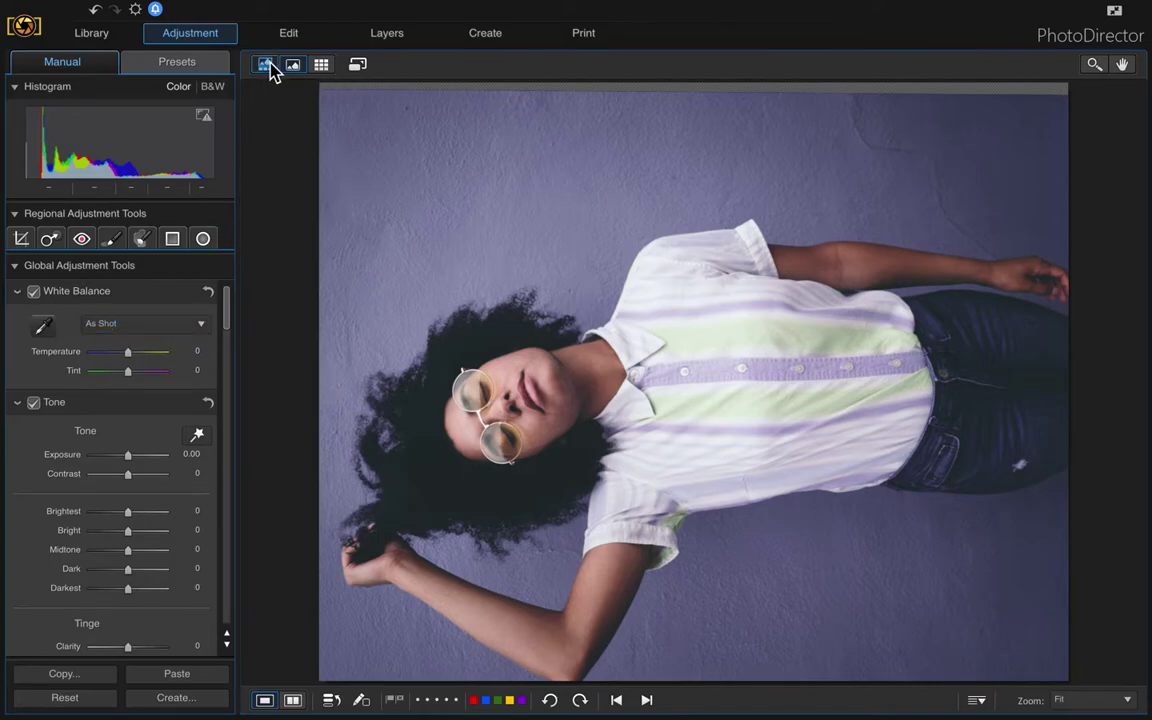
click(411, 42)
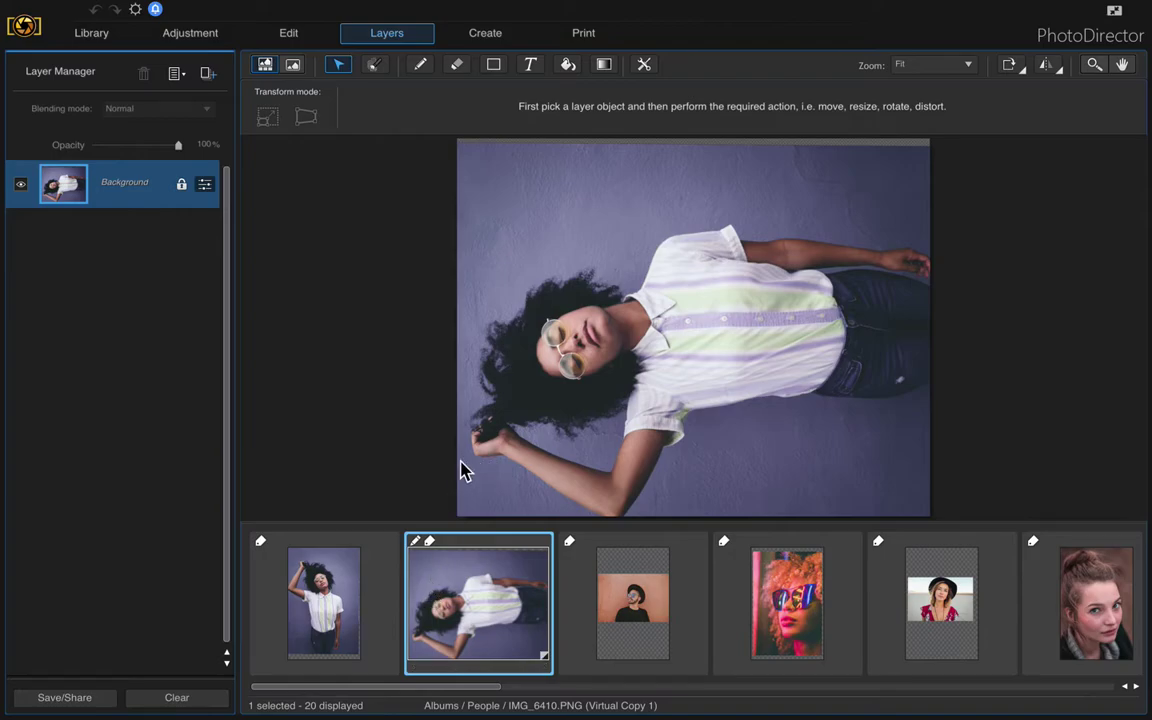
click(322, 600)
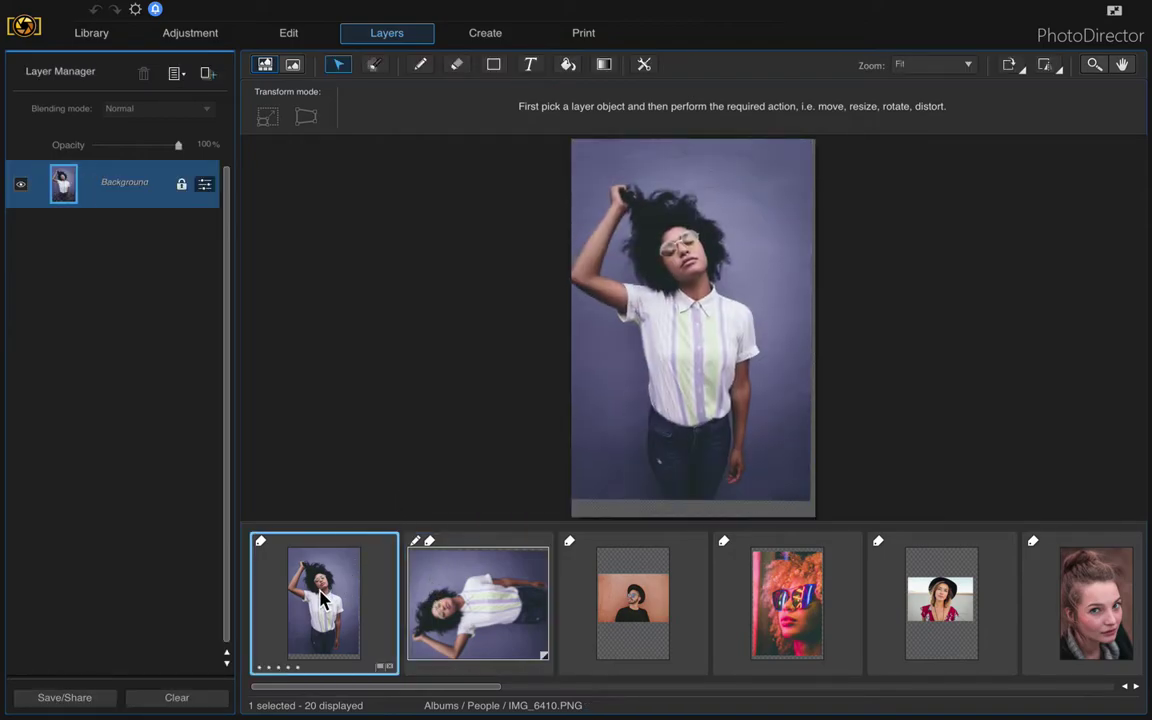
click(435, 600)
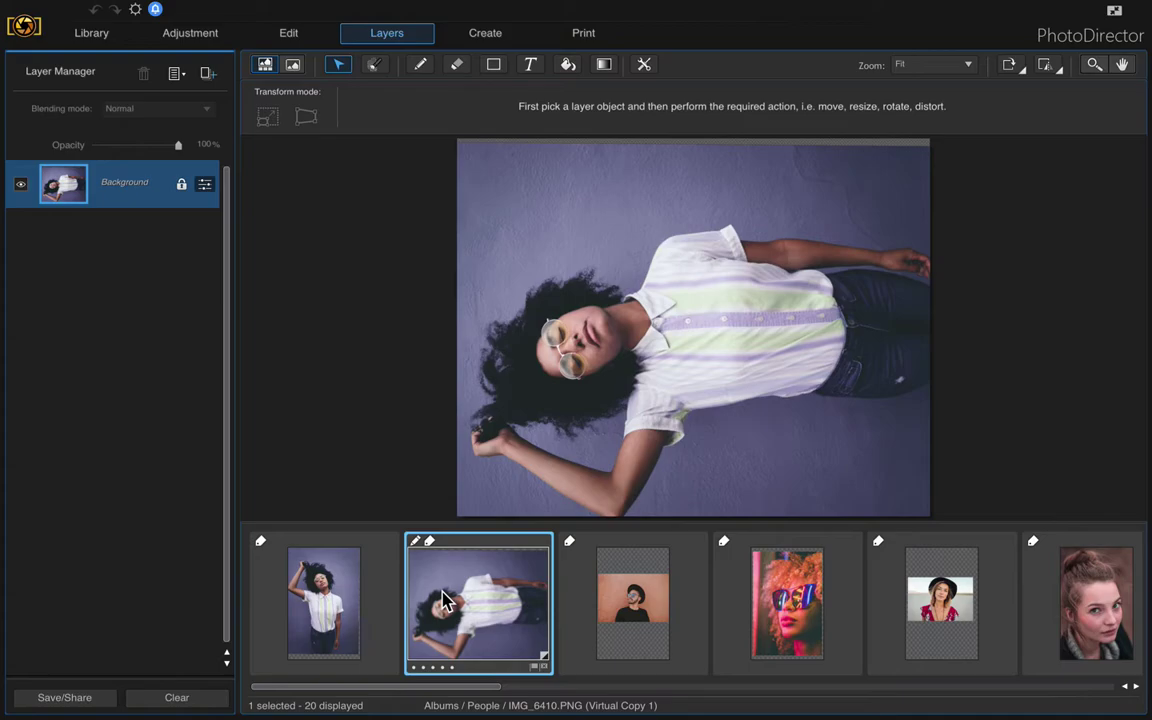
click(296, 66)
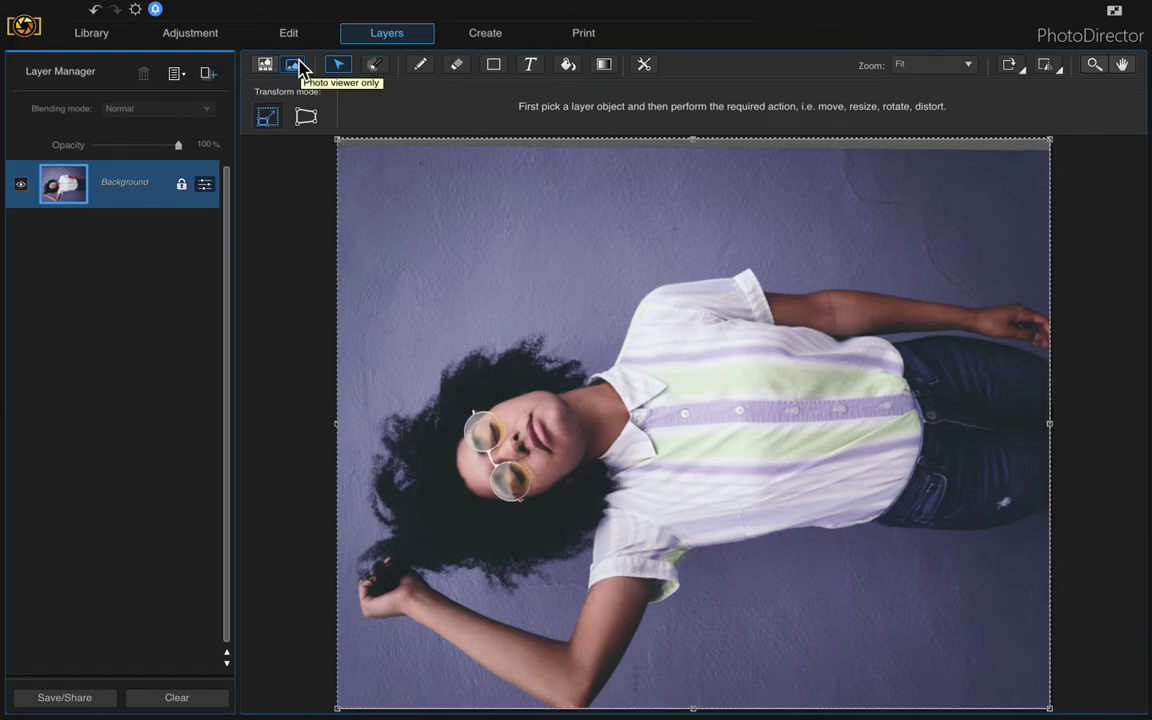
Erase the whole image from the Background layer so it is transparent, and clear the selection
click(376, 66)
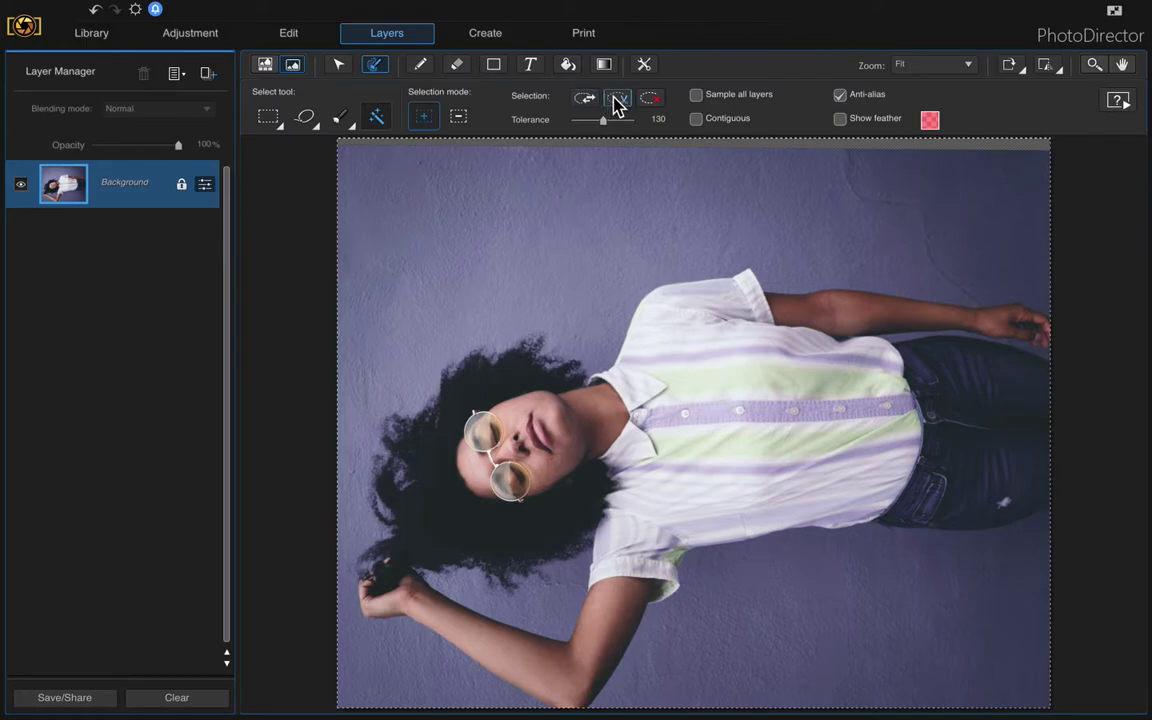
click(617, 100)
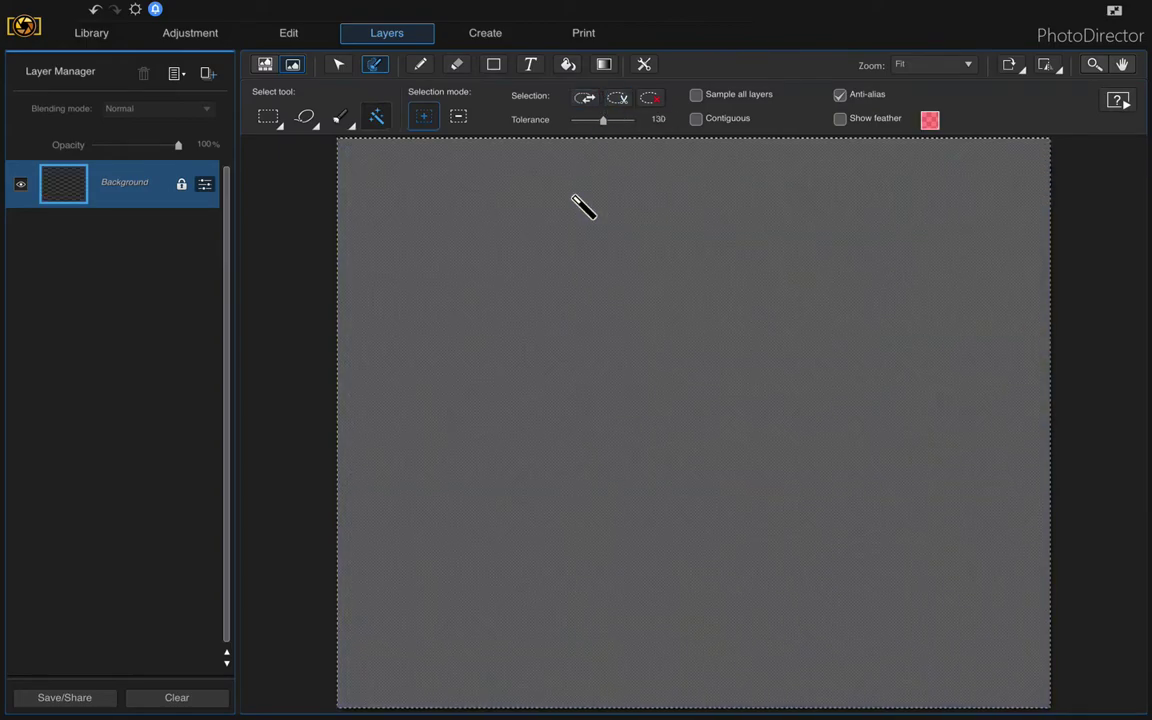
click(650, 100)
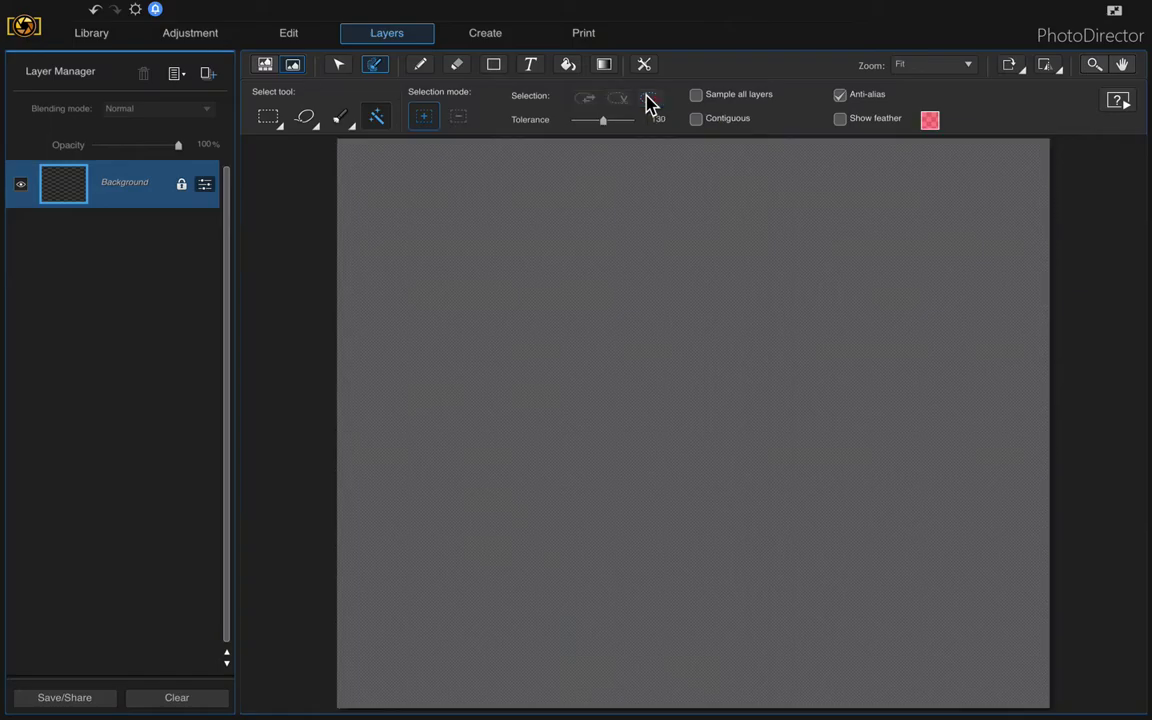
Add the original IMG_6410.PNG from the filmstrip as a new layer above the empty background
click(264, 66)
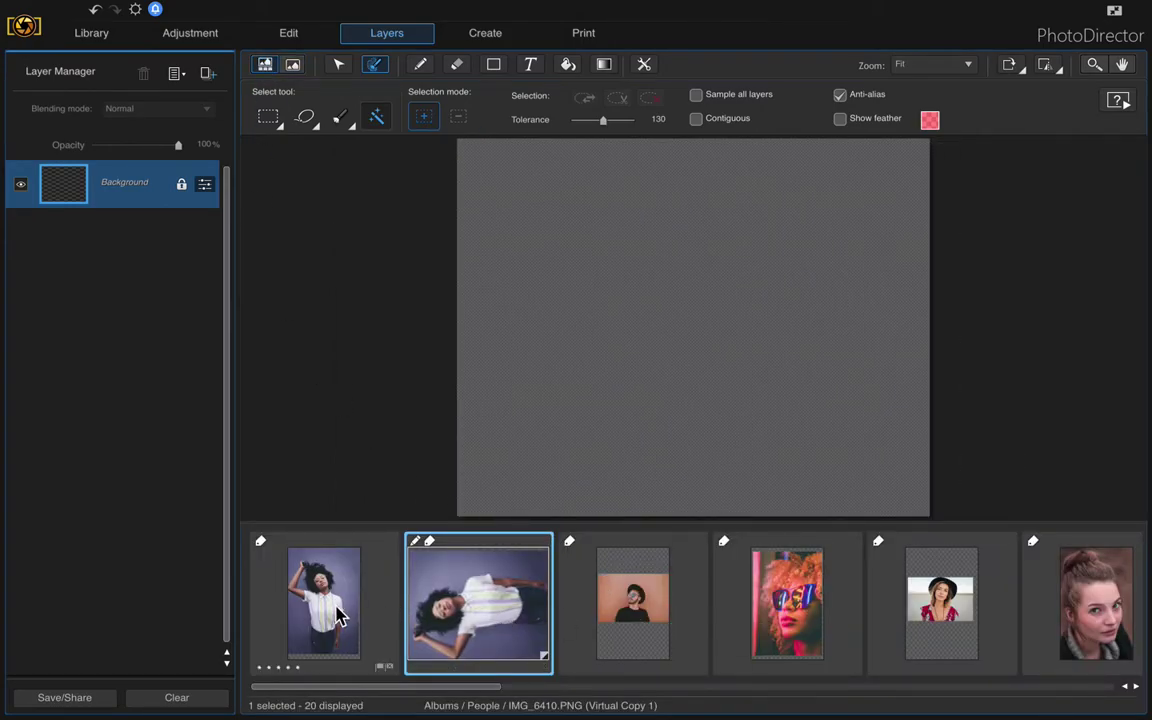
drag(322, 614, 118, 167)
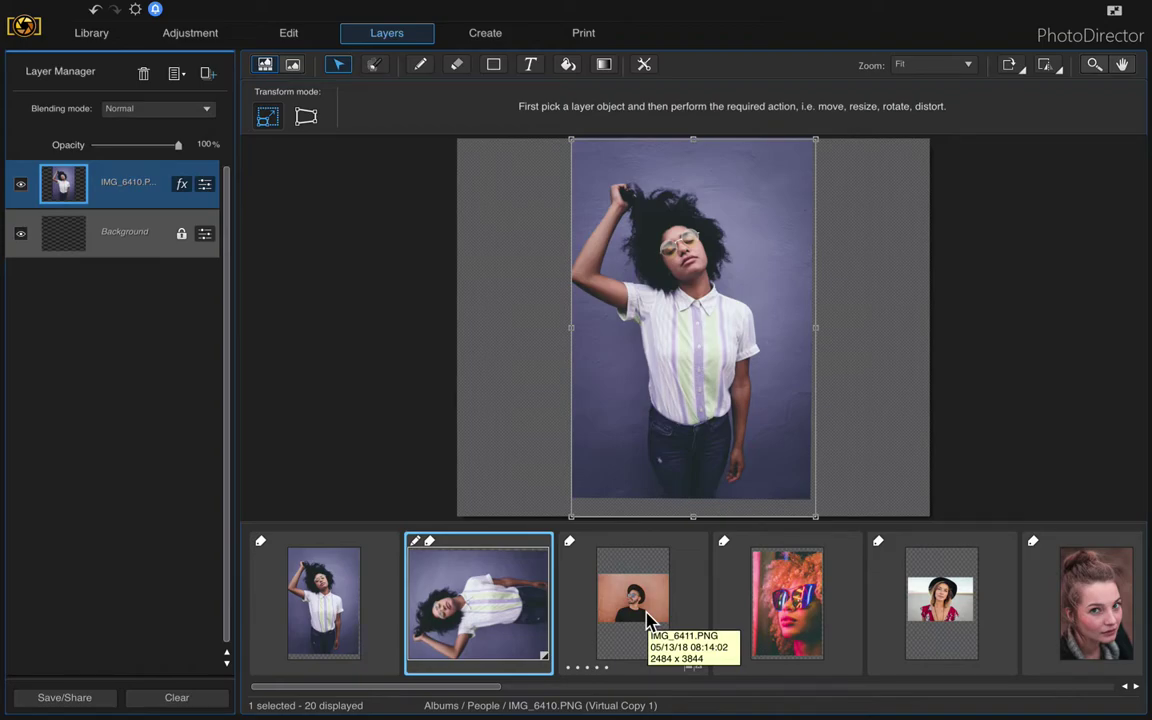
scroll(648, 620, down, 1)
click(483, 612)
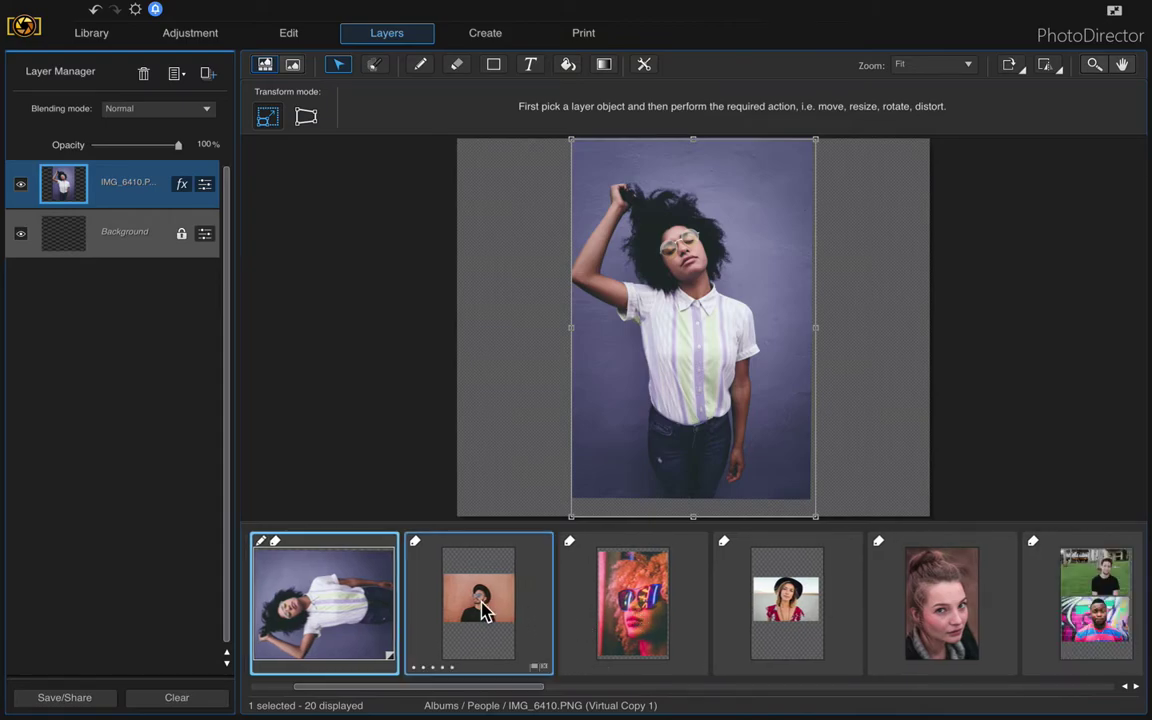
scroll(483, 612, up, 1)
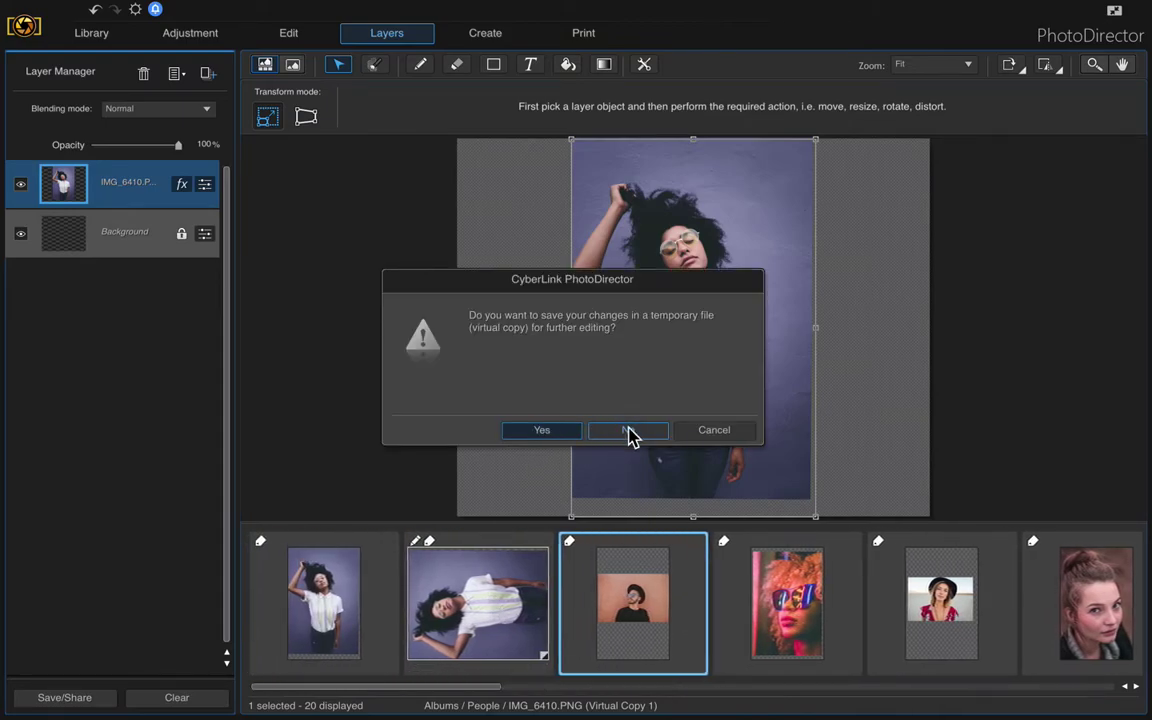
click(714, 436)
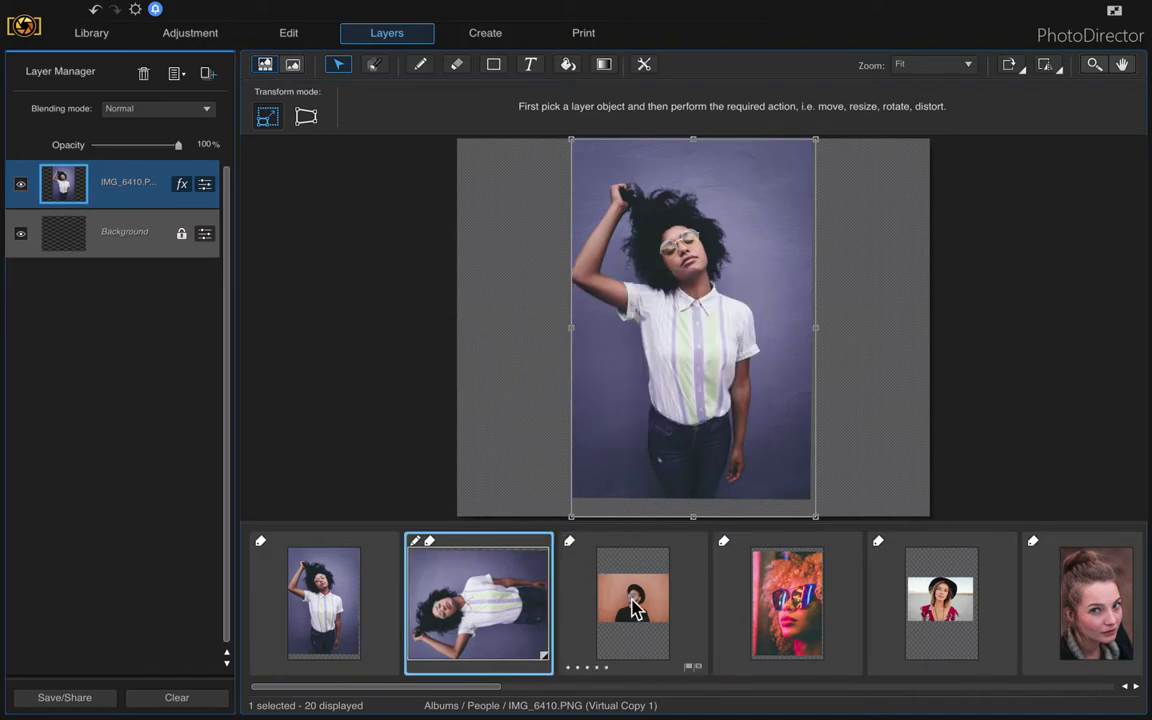
Add IMG_6411.PNG, IMG_6412.PNG and IMG_6413.PNG from the filmstrip as further layers, stacked in that order
drag(632, 605, 155, 186)
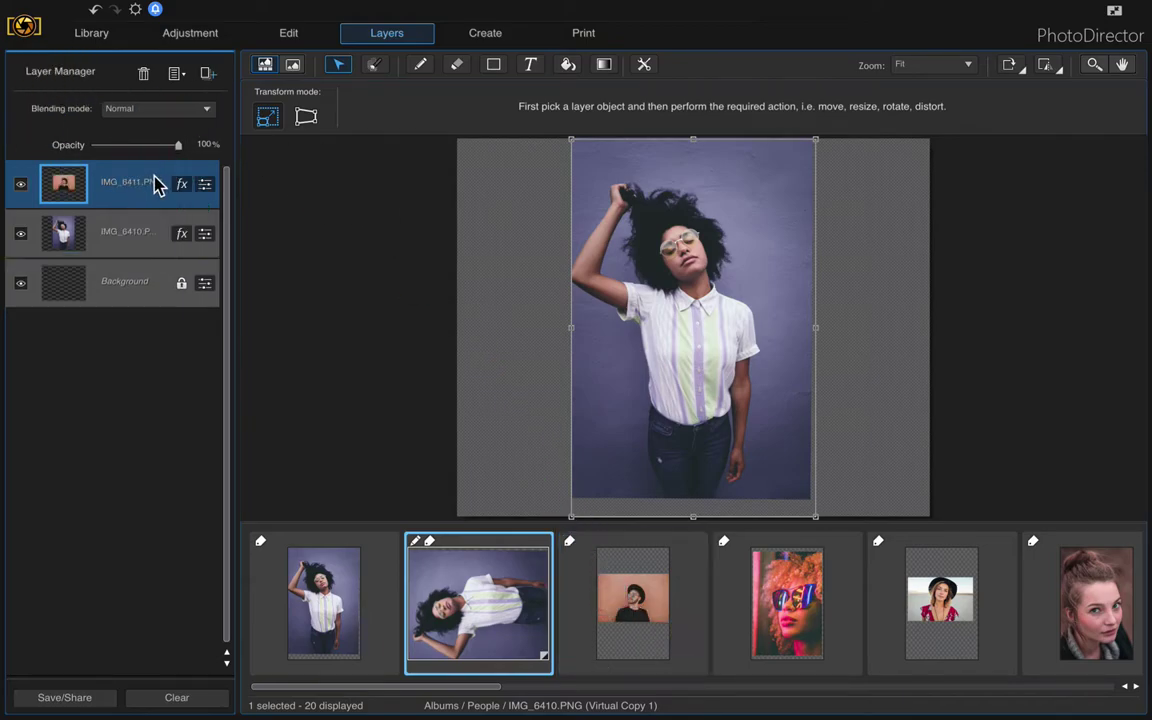
drag(787, 610, 110, 190)
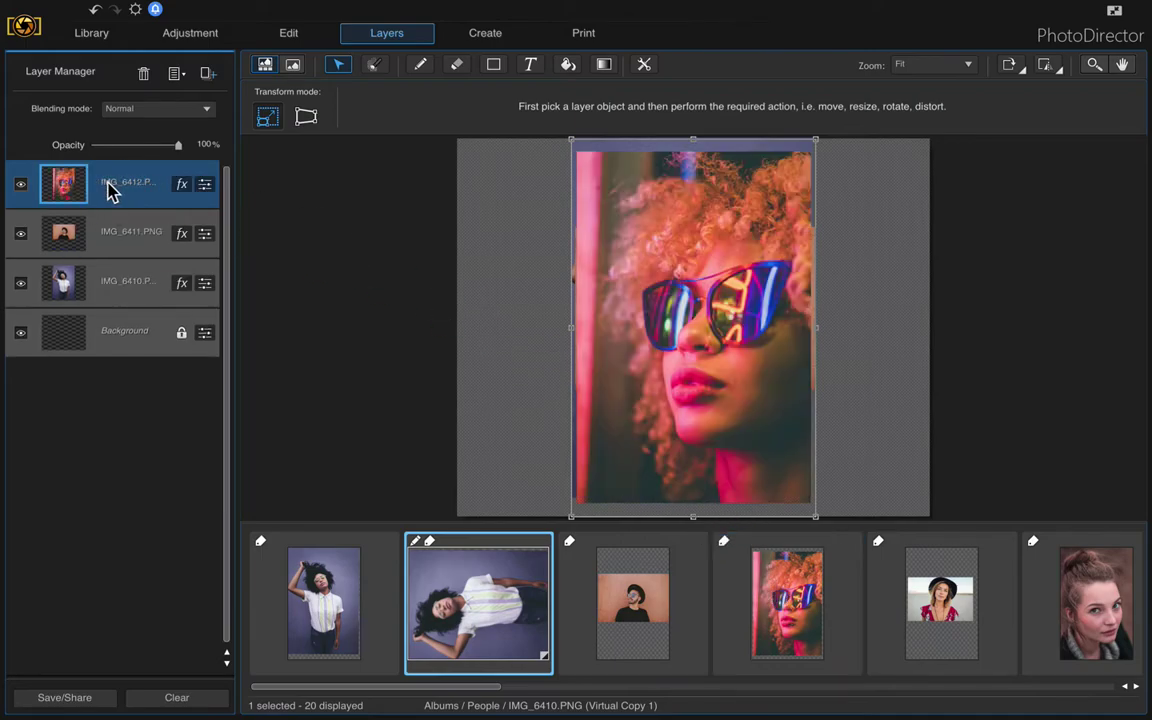
drag(870, 560, 154, 185)
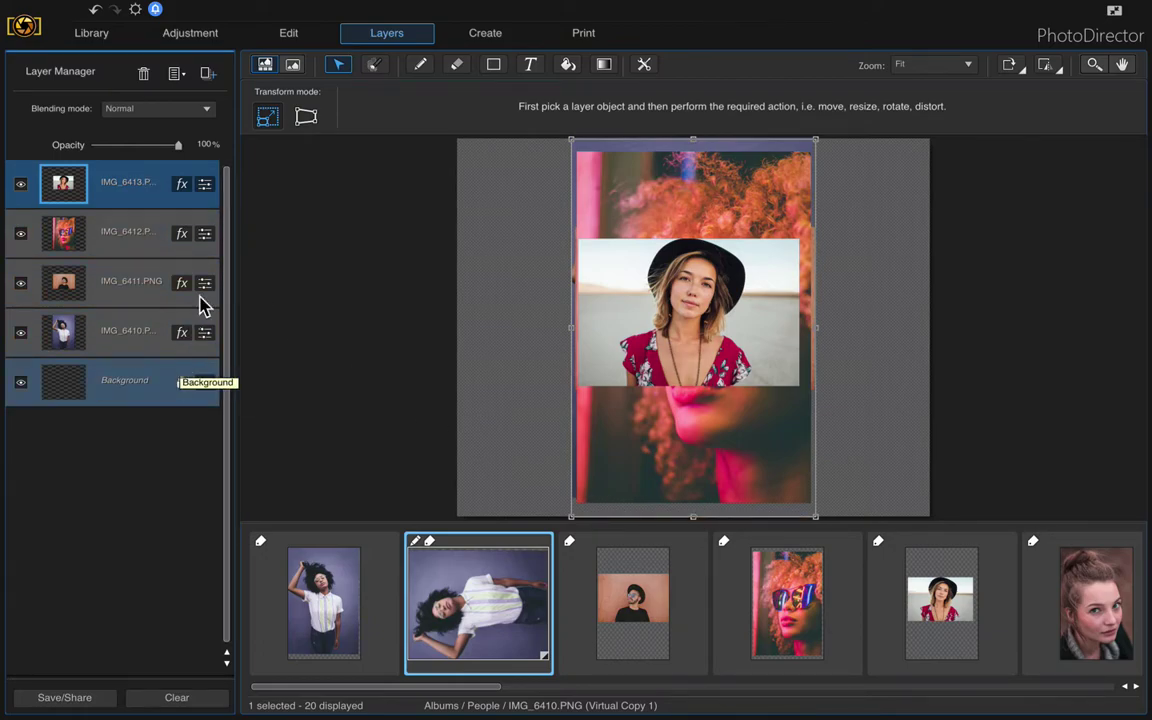
Move the IMG_6413 photo to the canvas's upper right, IMG_6412 to the lower right and IMG_6411 to the upper left
click(294, 66)
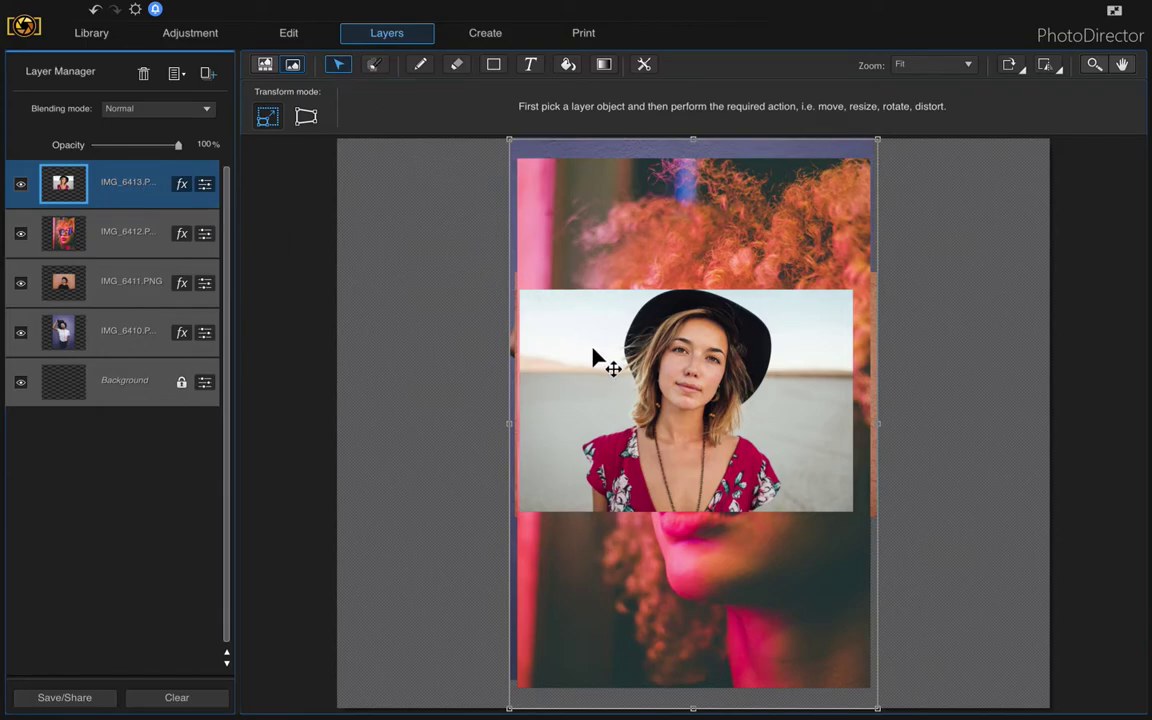
drag(746, 303, 766, 239)
click(159, 231)
drag(524, 383, 690, 450)
click(535, 397)
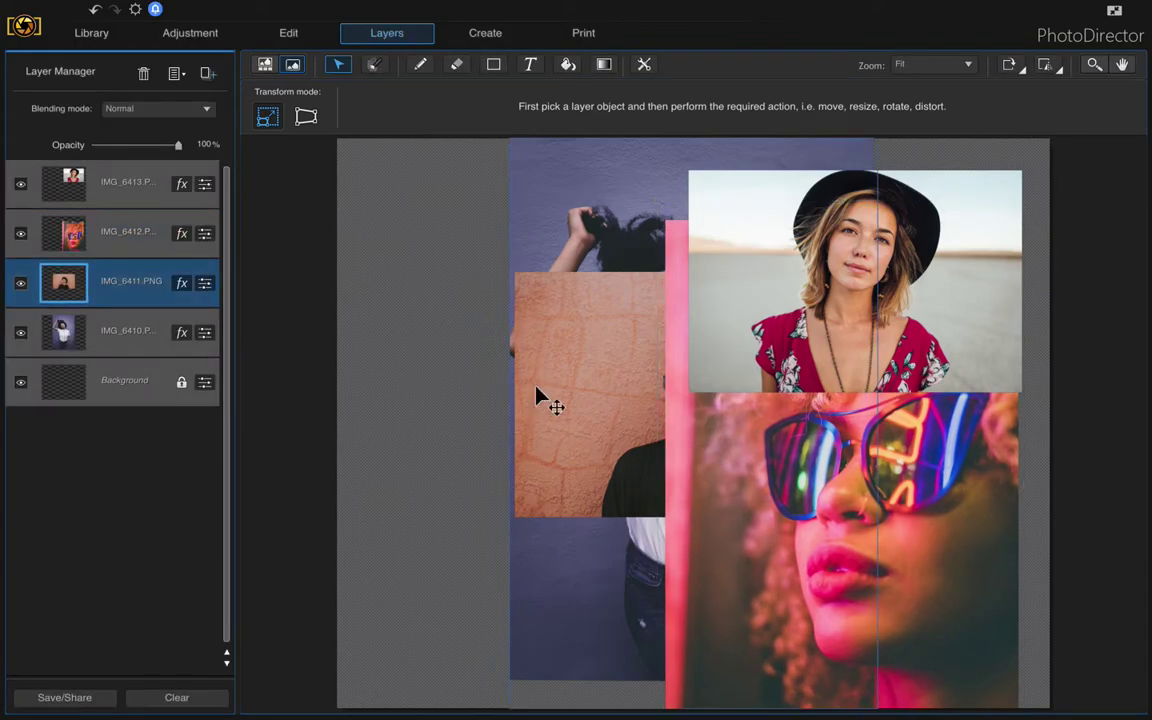
drag(516, 370, 412, 268)
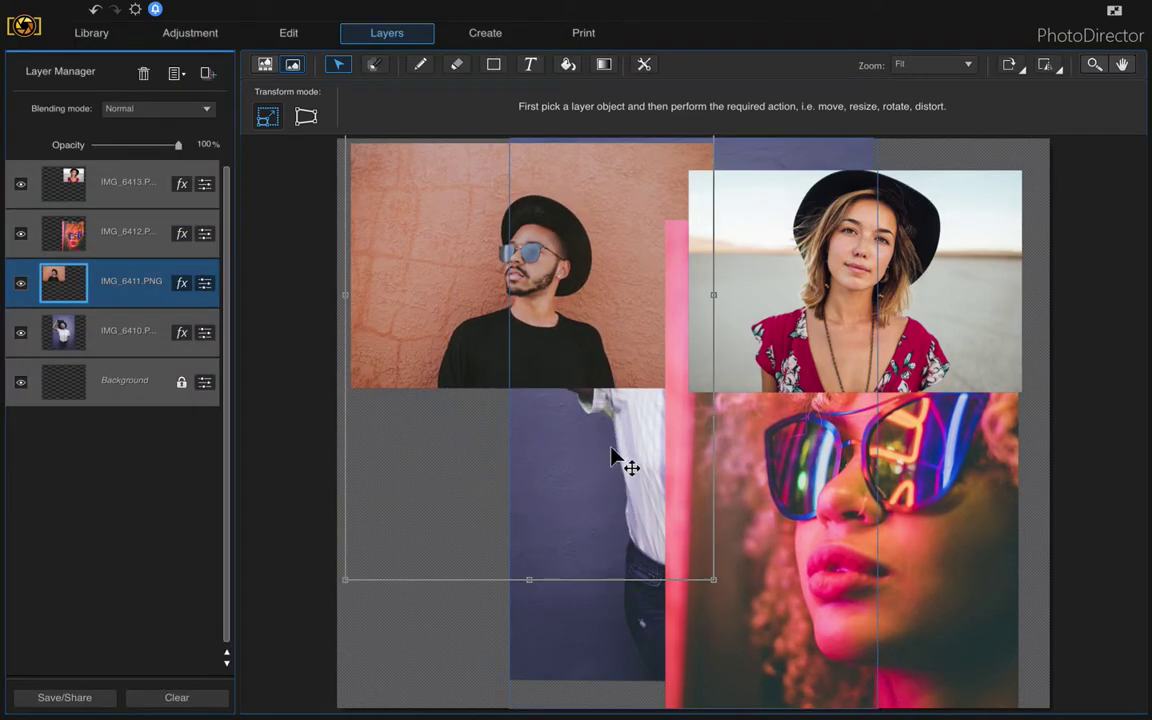
Move the IMG_6410 photo to the canvas's lower left and shift IMG_6413 slightly left, level with IMG_6411's lower edge
click(607, 604)
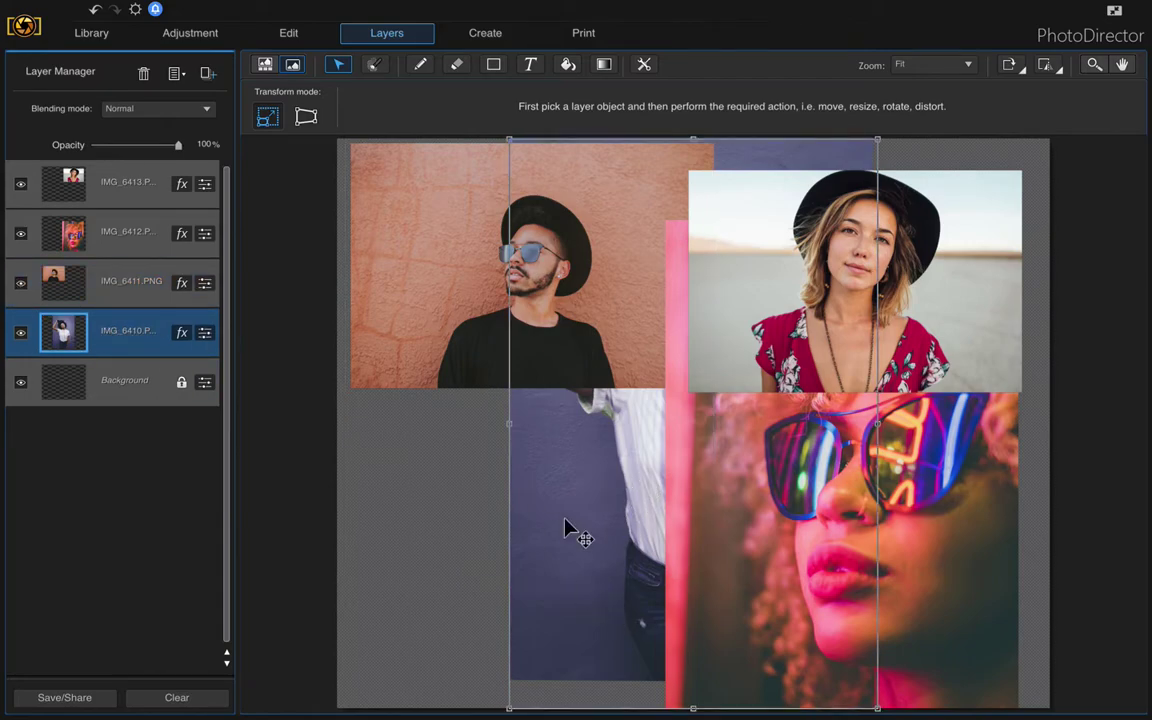
drag(597, 527, 438, 543)
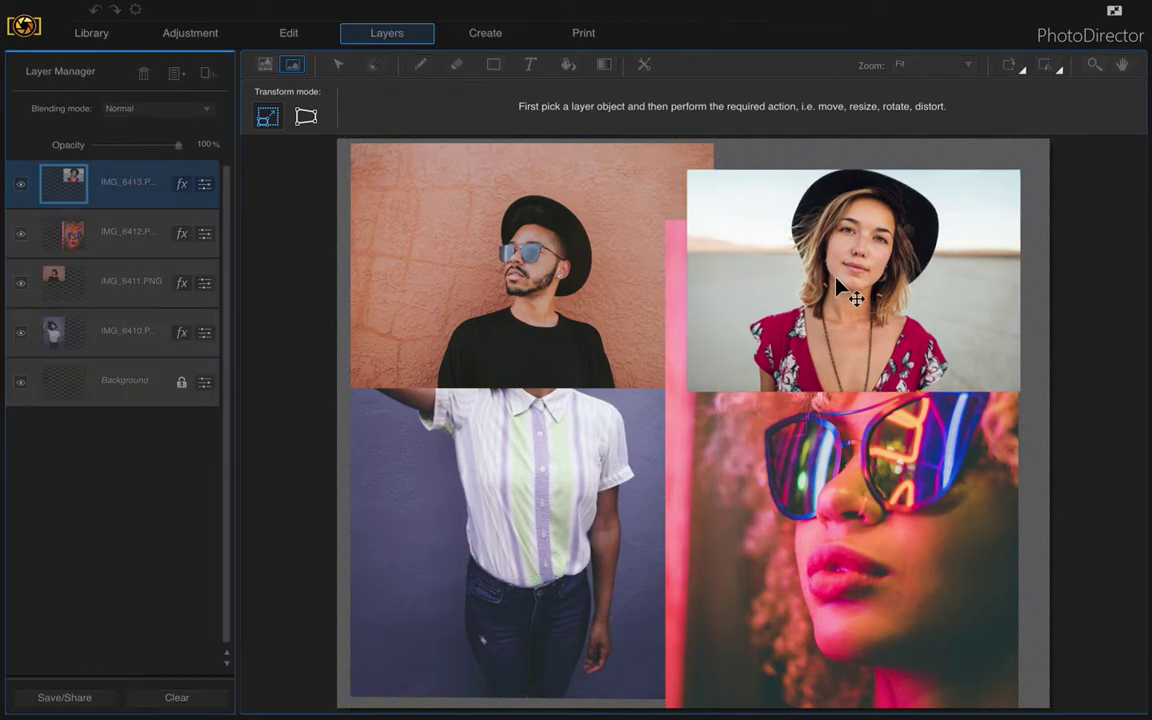
drag(903, 292, 887, 289)
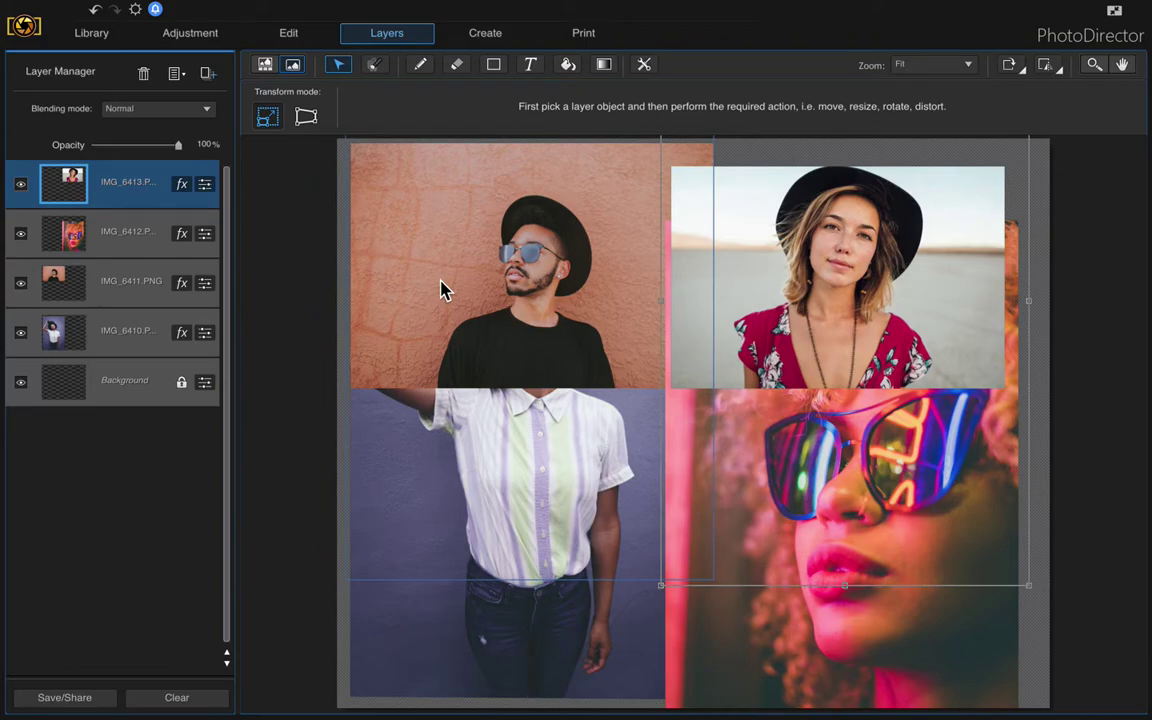
Move the reduced IMG_6410 photo to the canvas's upper left, and show the IMG_6411 layer and move its photo to the lower left
click(108, 328)
click(108, 300)
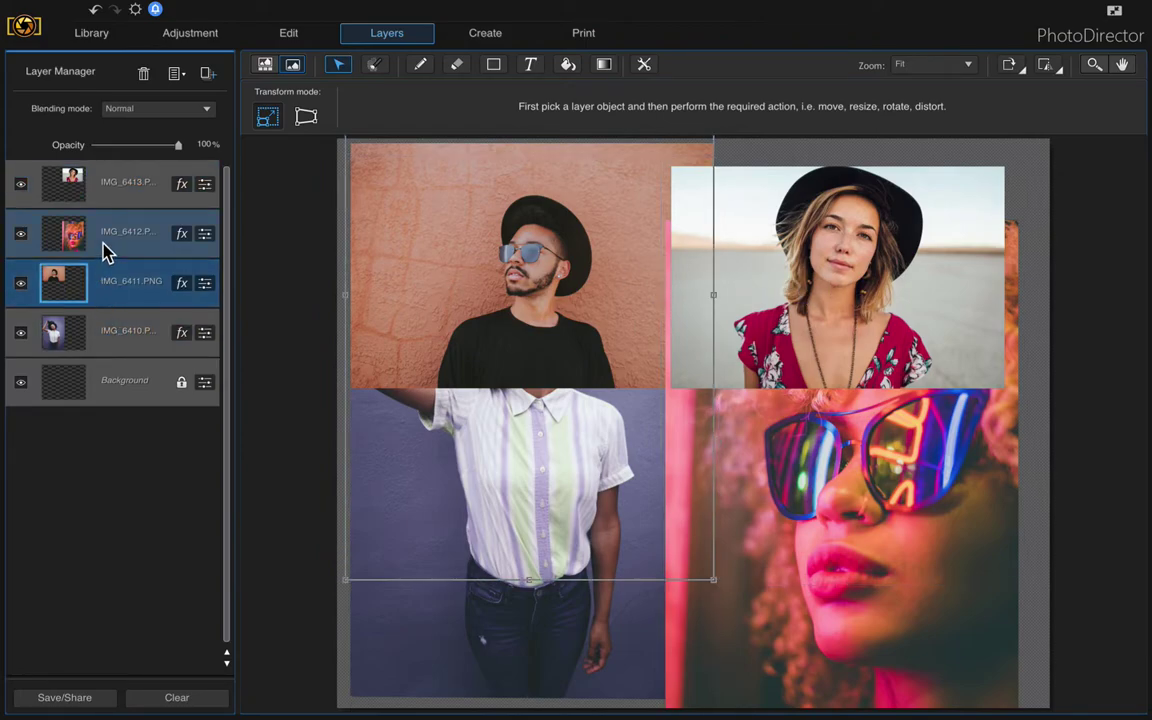
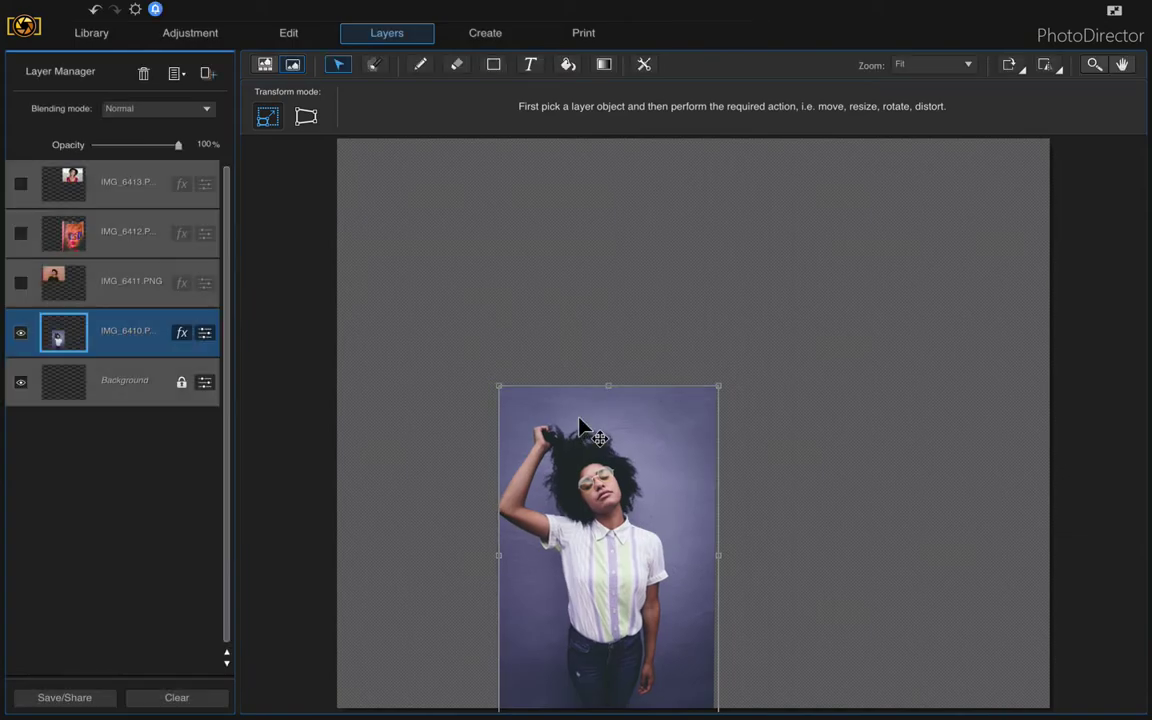
drag(582, 428, 458, 206)
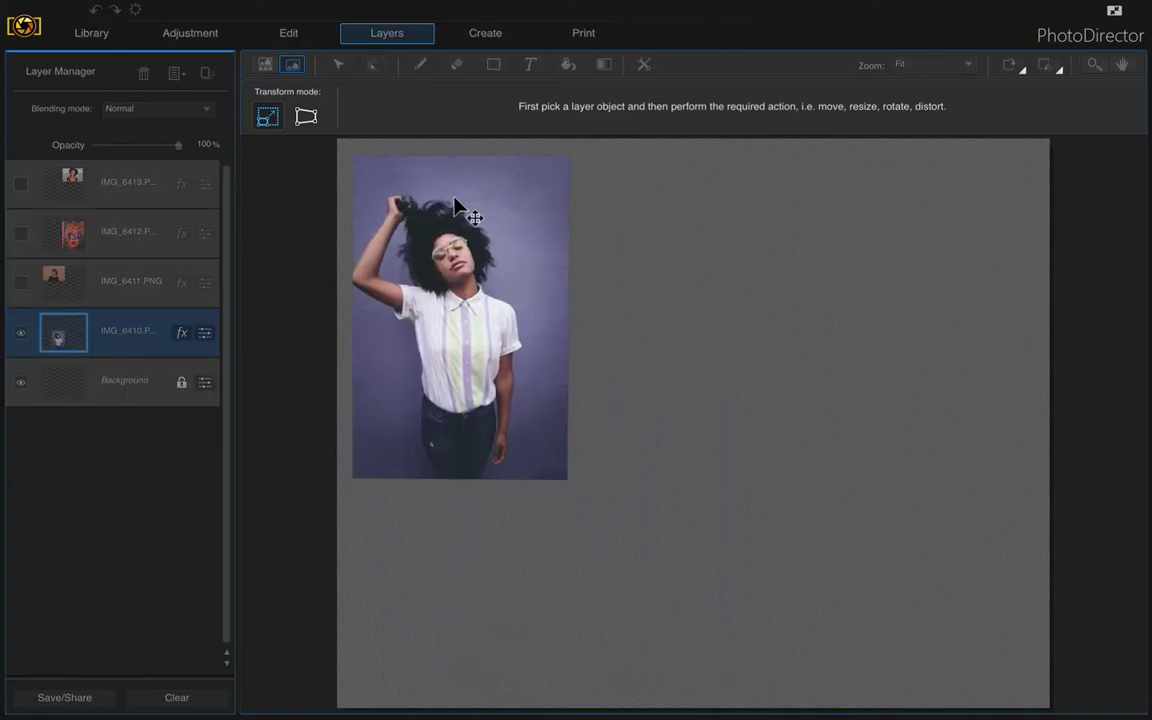
click(141, 290)
click(21, 284)
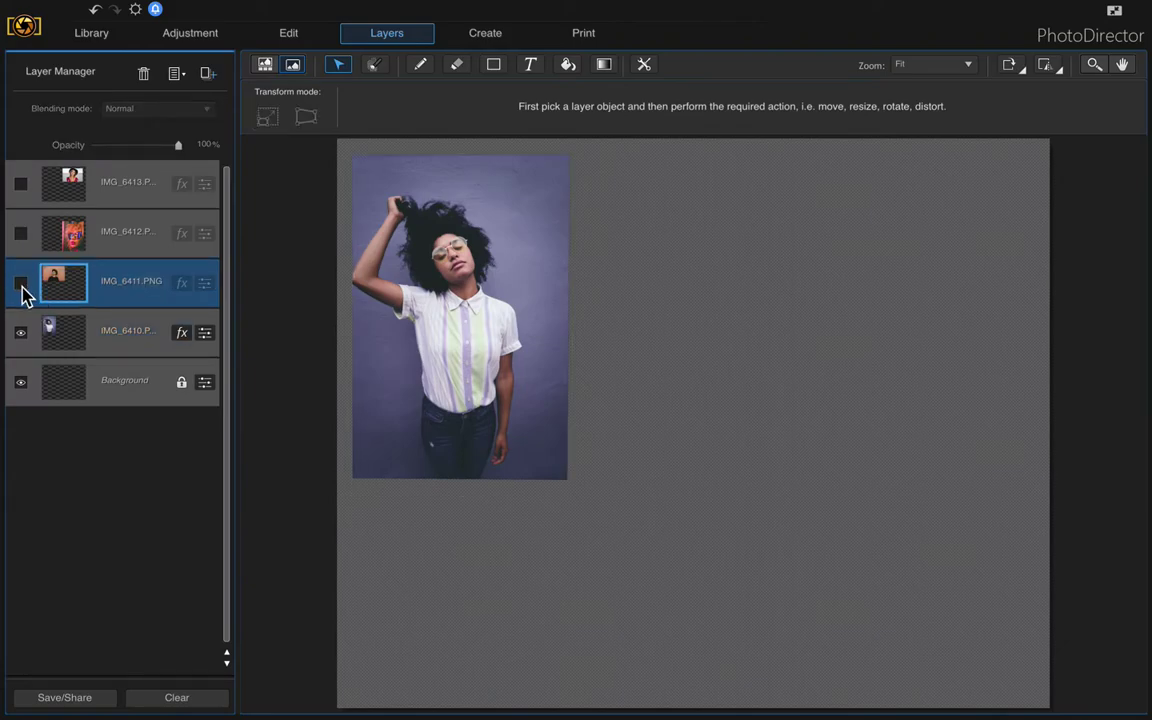
drag(527, 309, 515, 515)
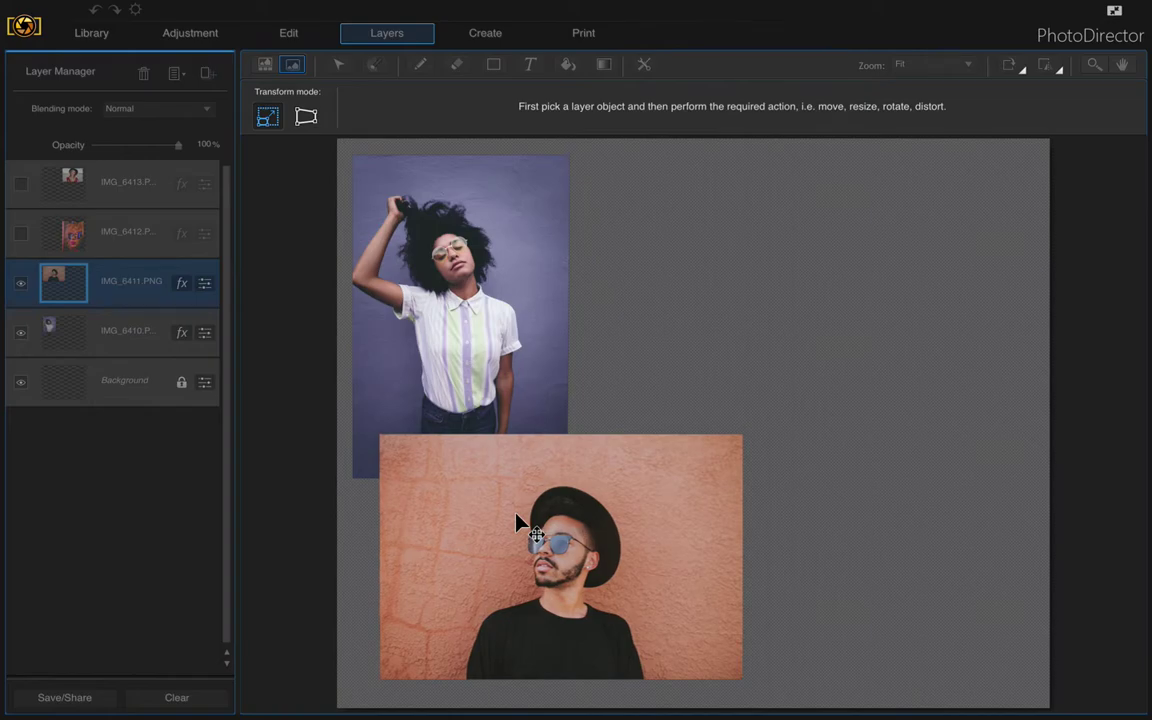
Show the IMG_6412 and IMG_6413 layers, moving IMG_6412 up along the canvas's right side and IMG_6413 to the upper center
click(111, 236)
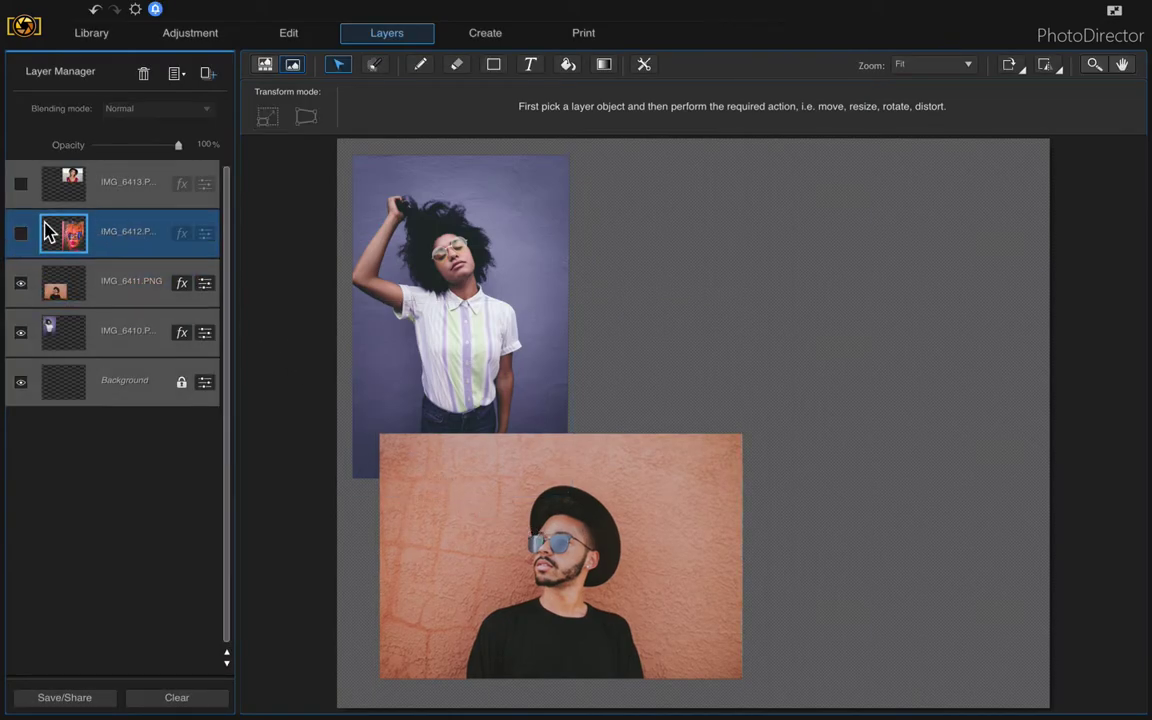
click(21, 233)
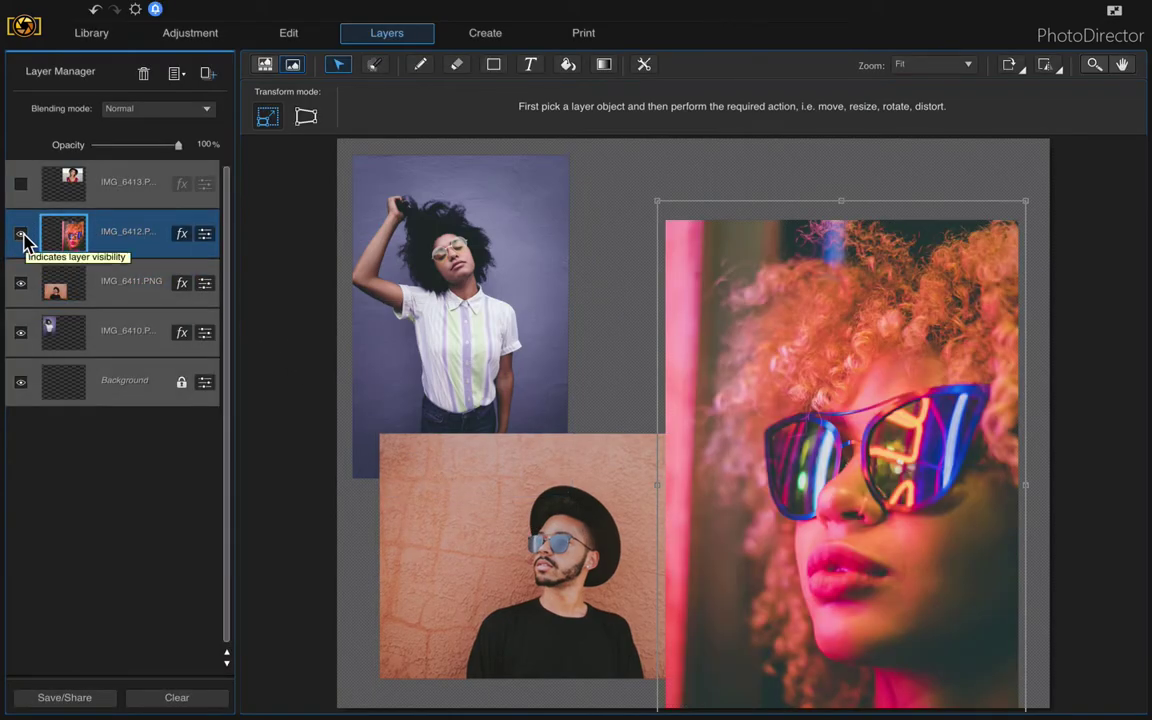
drag(887, 327, 893, 272)
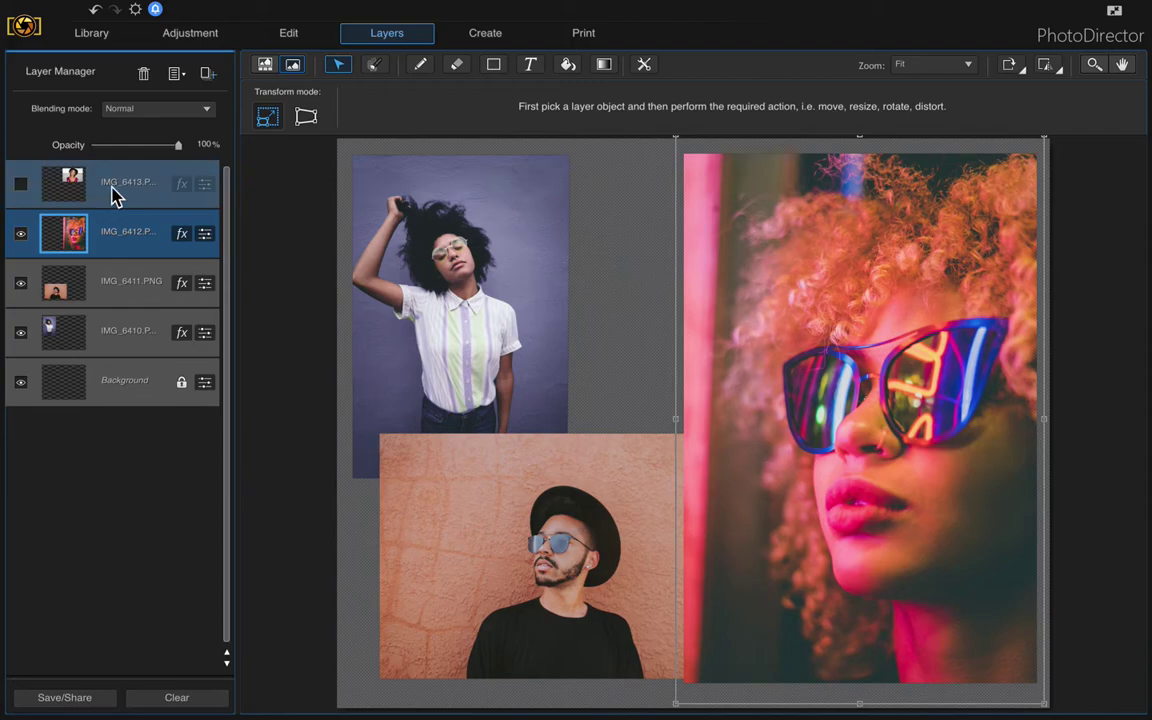
click(41, 190)
click(21, 184)
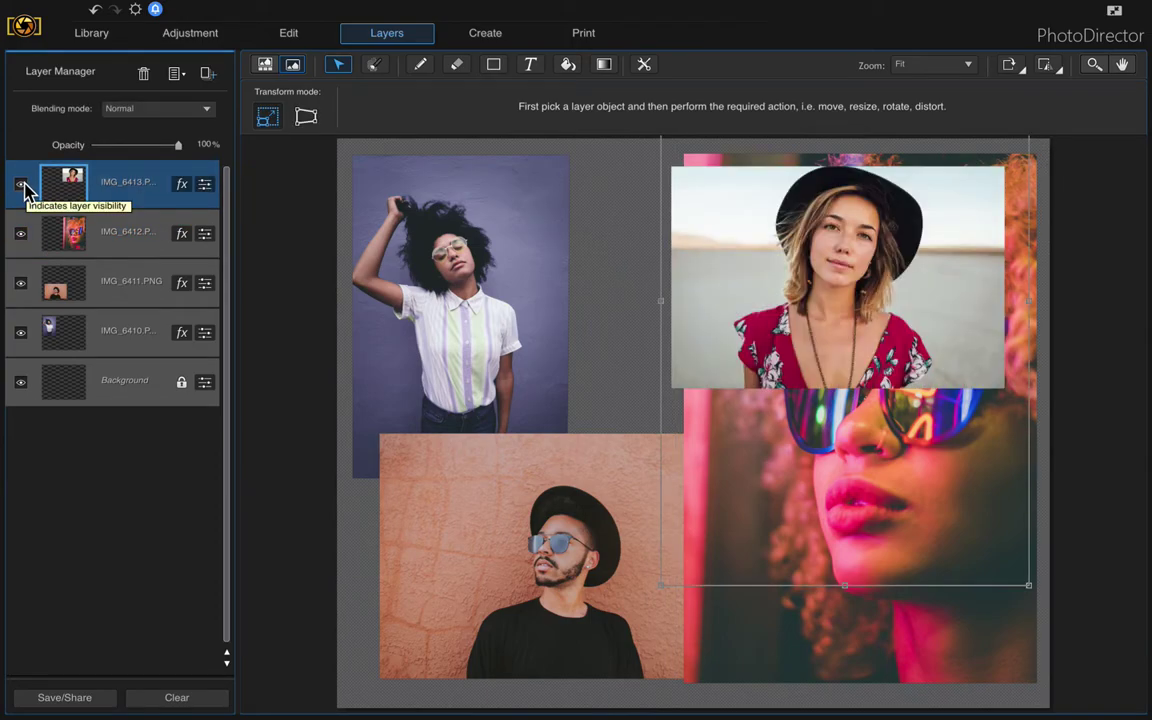
drag(840, 318, 668, 342)
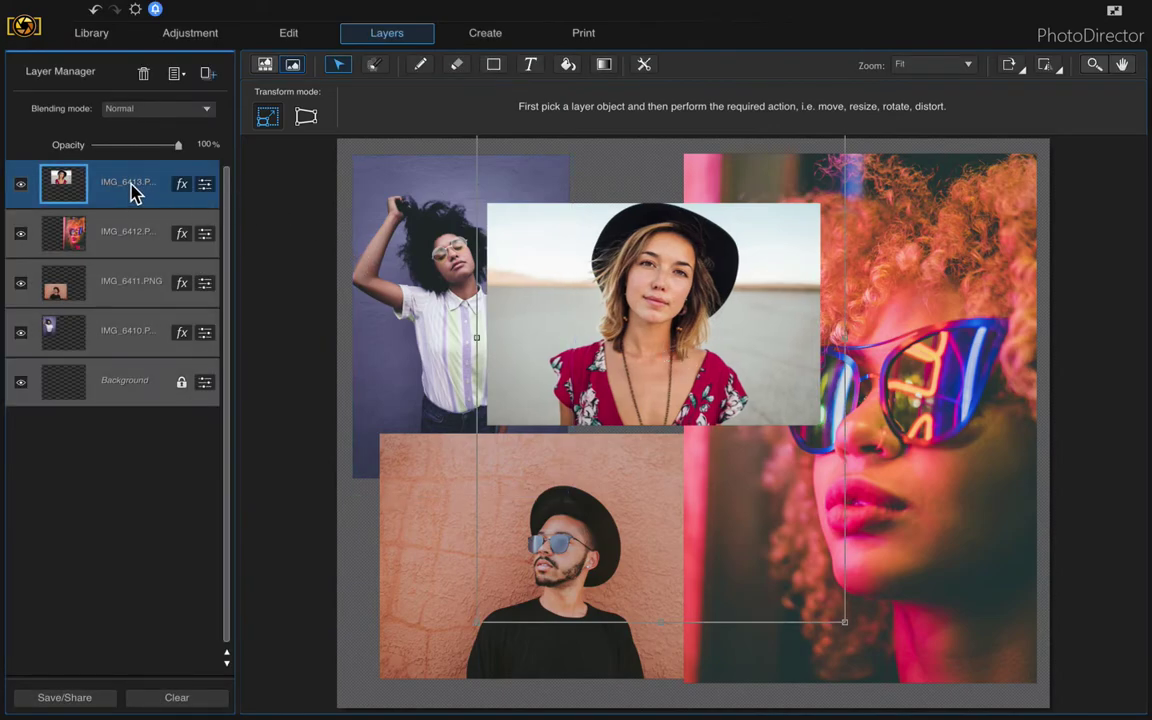
Move the IMG_6413 layer directly above the Background and return it to the top of the layer stack
drag(133, 190, 114, 366)
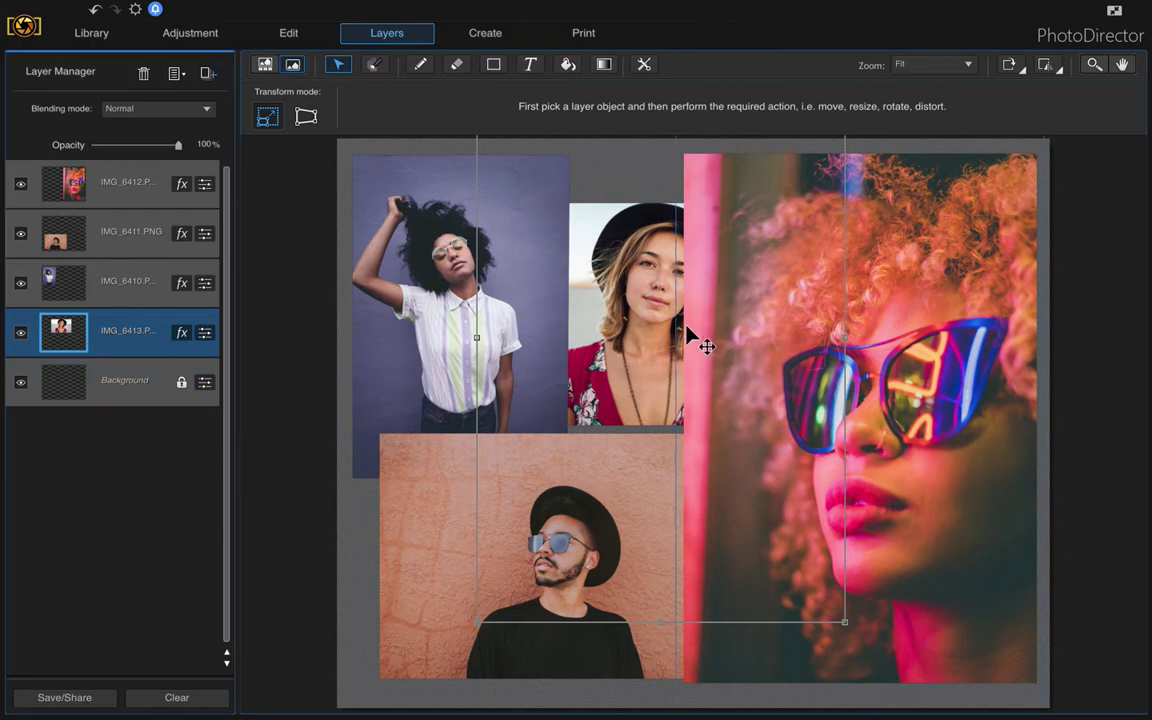
click(910, 292)
click(112, 332)
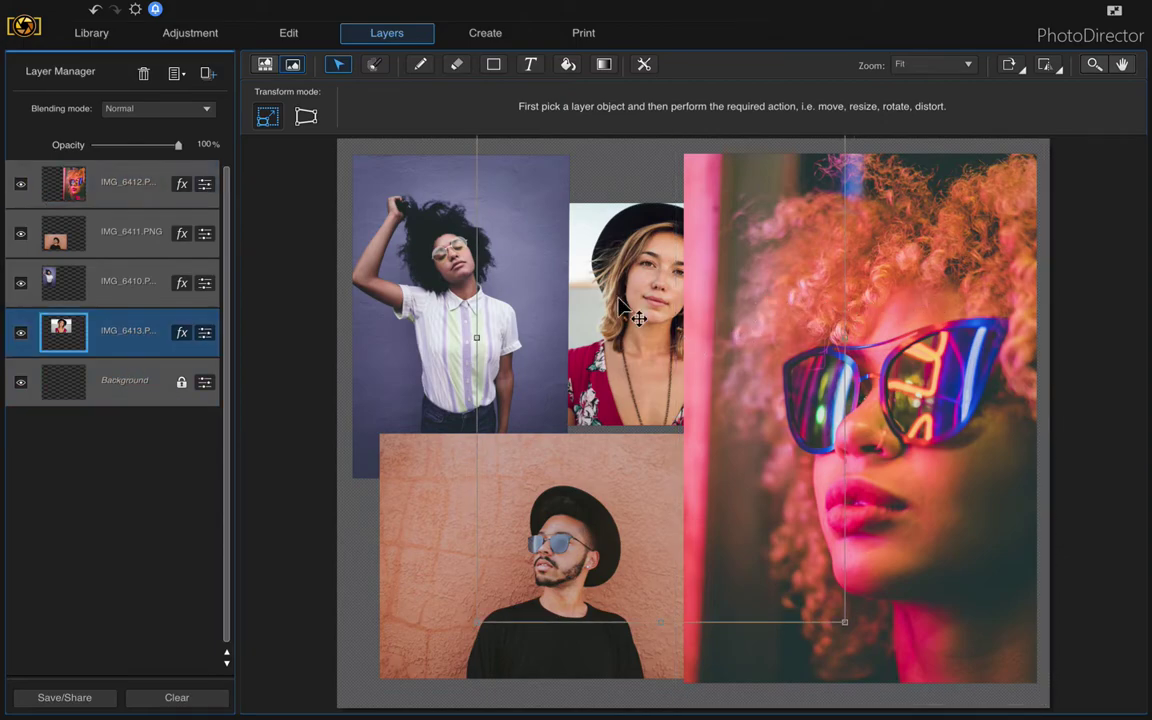
drag(115, 332, 128, 168)
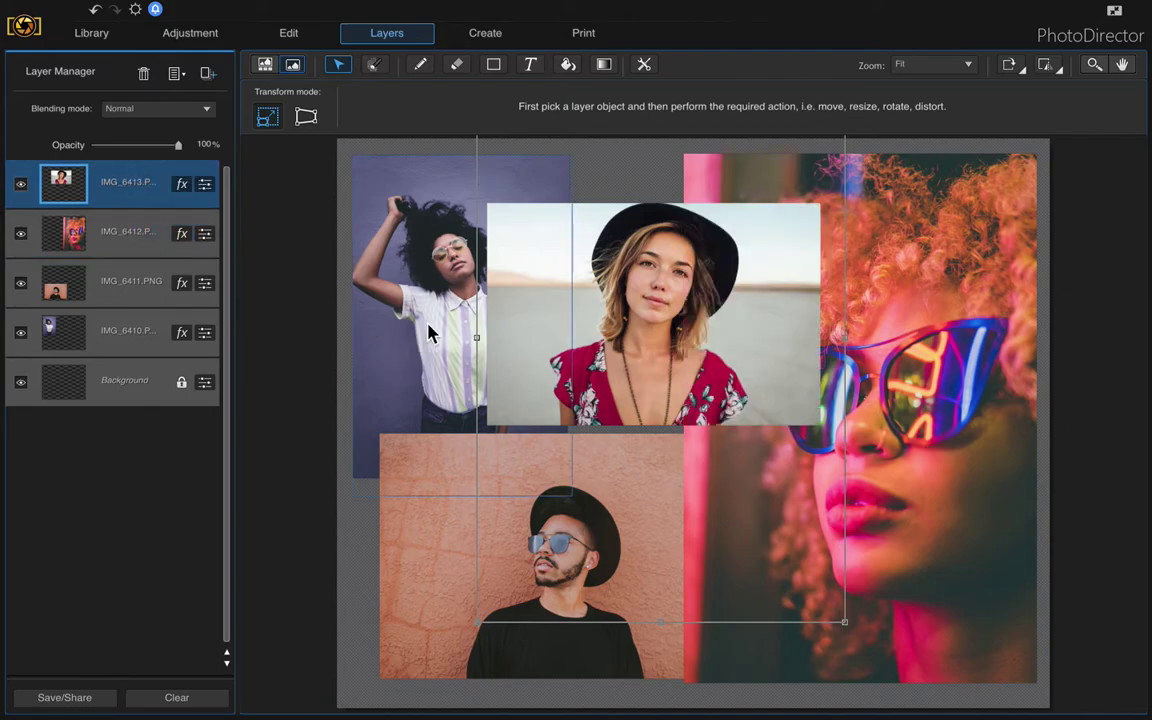
Move the IMG_6410 layer to the top of the stack and shift the IMG_6413 photo slightly left beneath it
drag(98, 325, 100, 170)
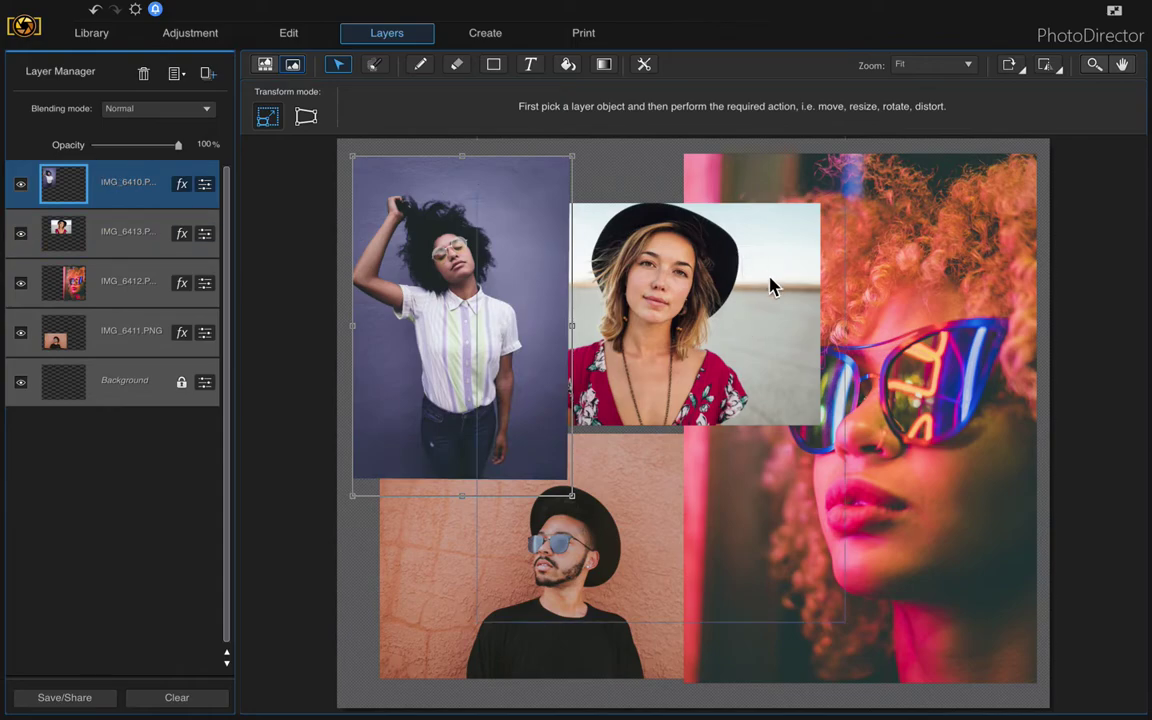
click(735, 314)
mouse_move(733, 319)
mouse_down()
mouse_move(710, 309)
mouse_move(721, 320)
mouse_up()
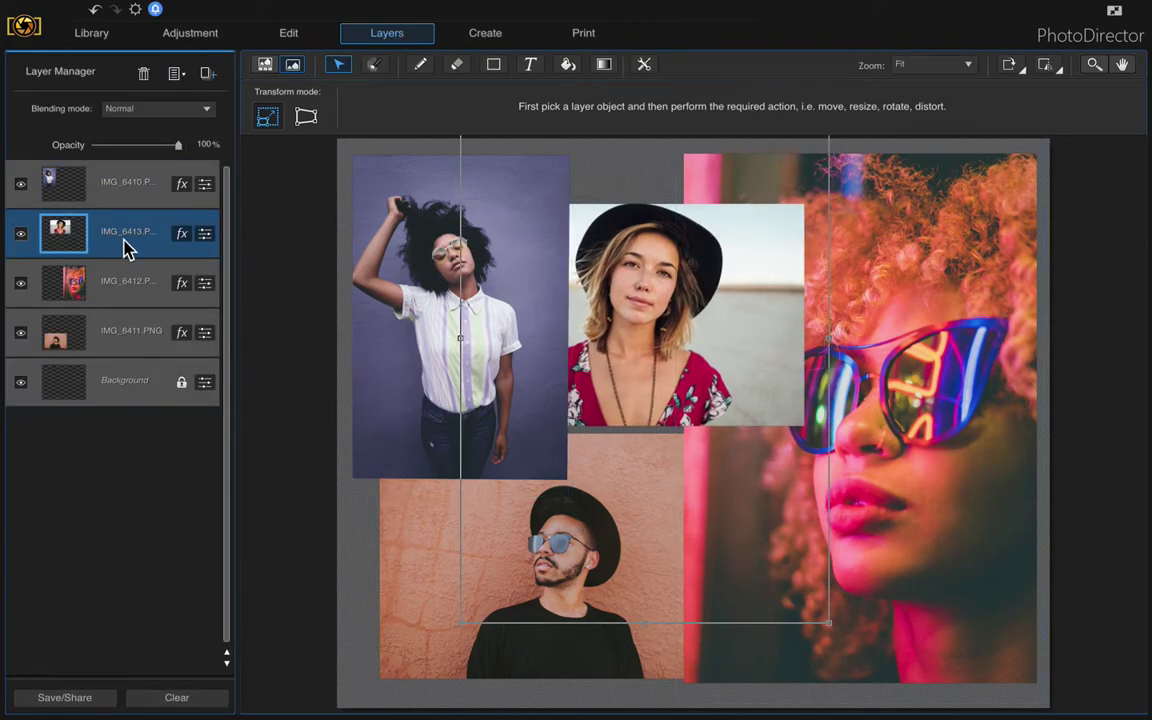
Erase the right part of the IMG_6413 photo, just past the woman's hat, using a rectangular selection, and clear the selection
click(375, 67)
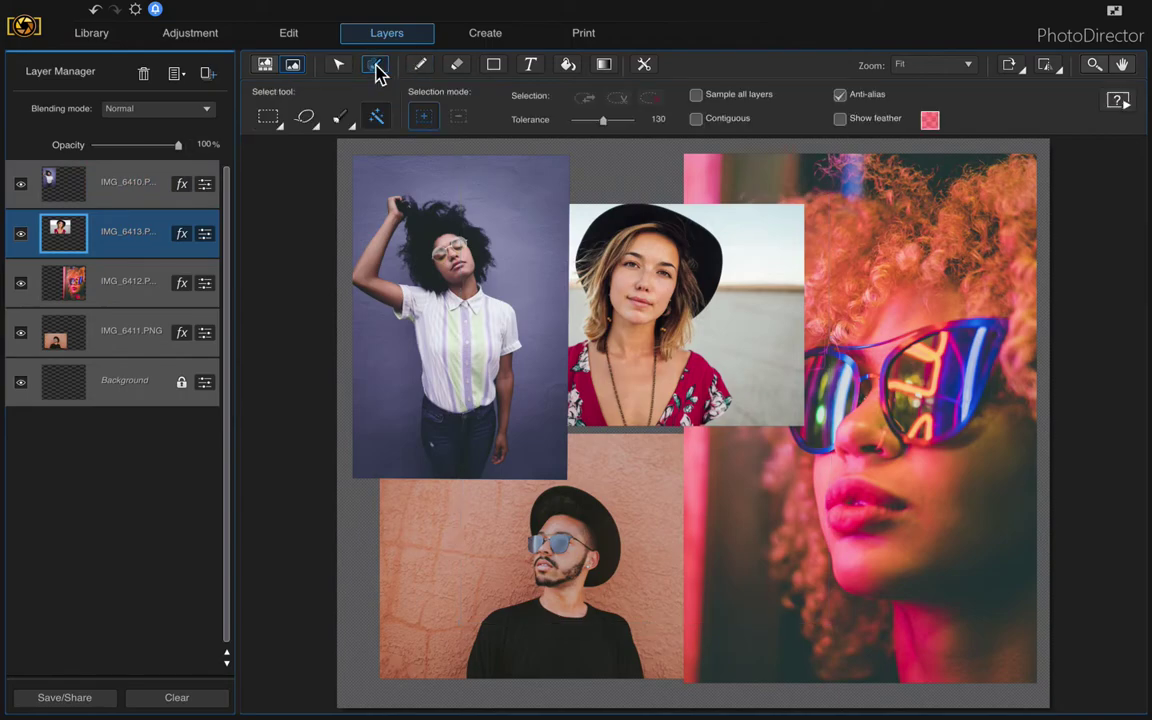
click(267, 120)
drag(738, 185, 944, 465)
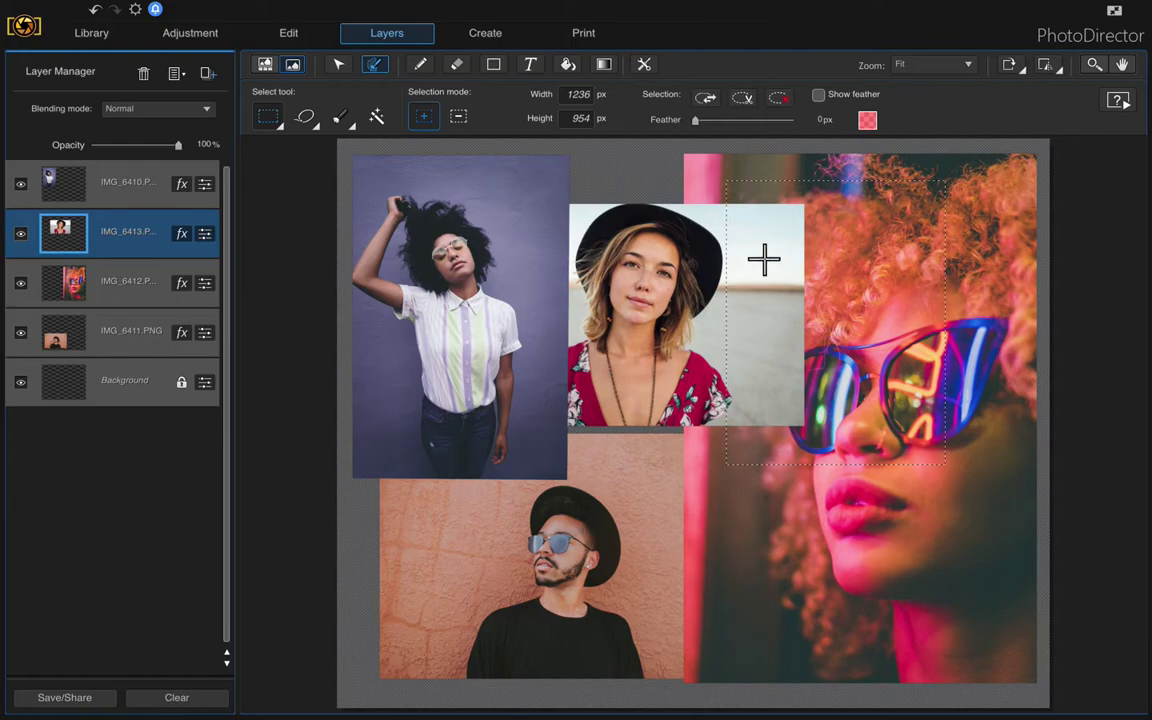
click(743, 98)
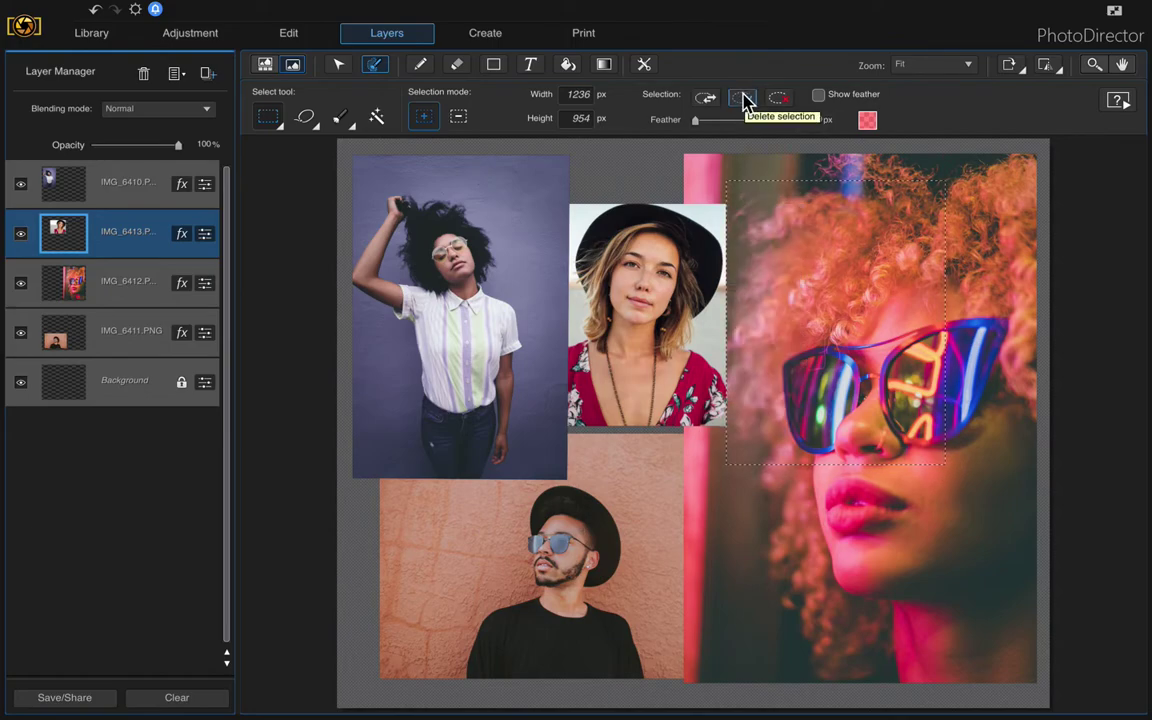
click(780, 98)
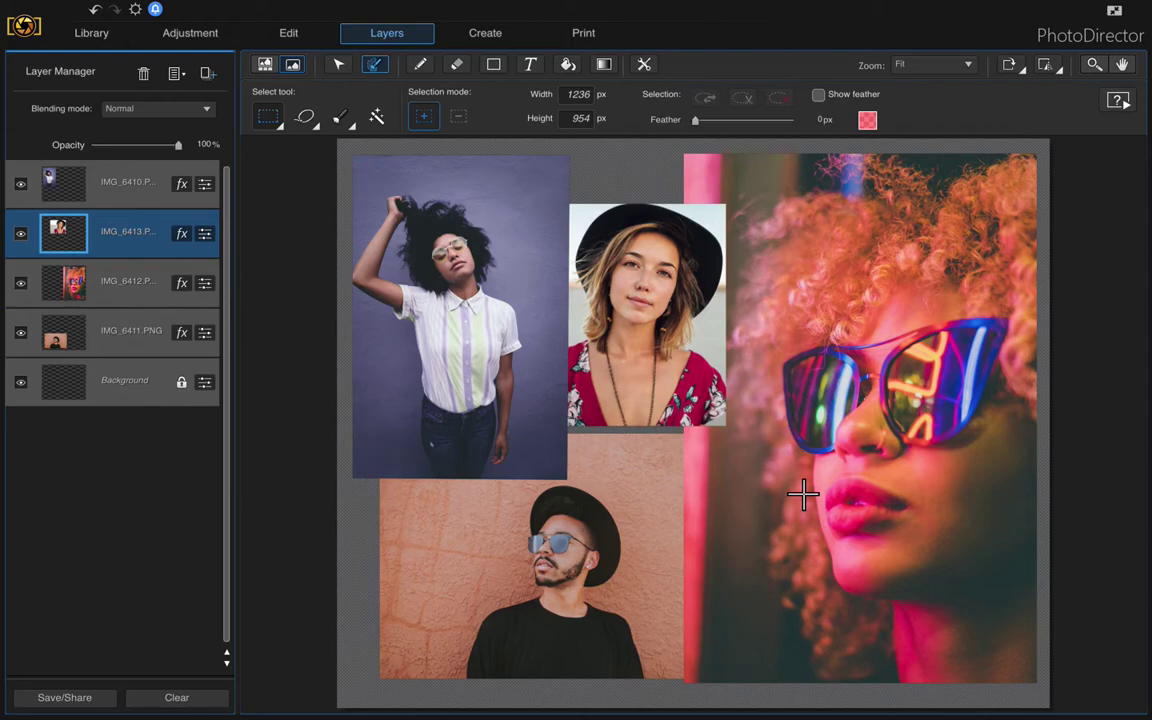
Draw a black star with 5 points on a new layer over the woman in the IMG_6410 photo
click(133, 190)
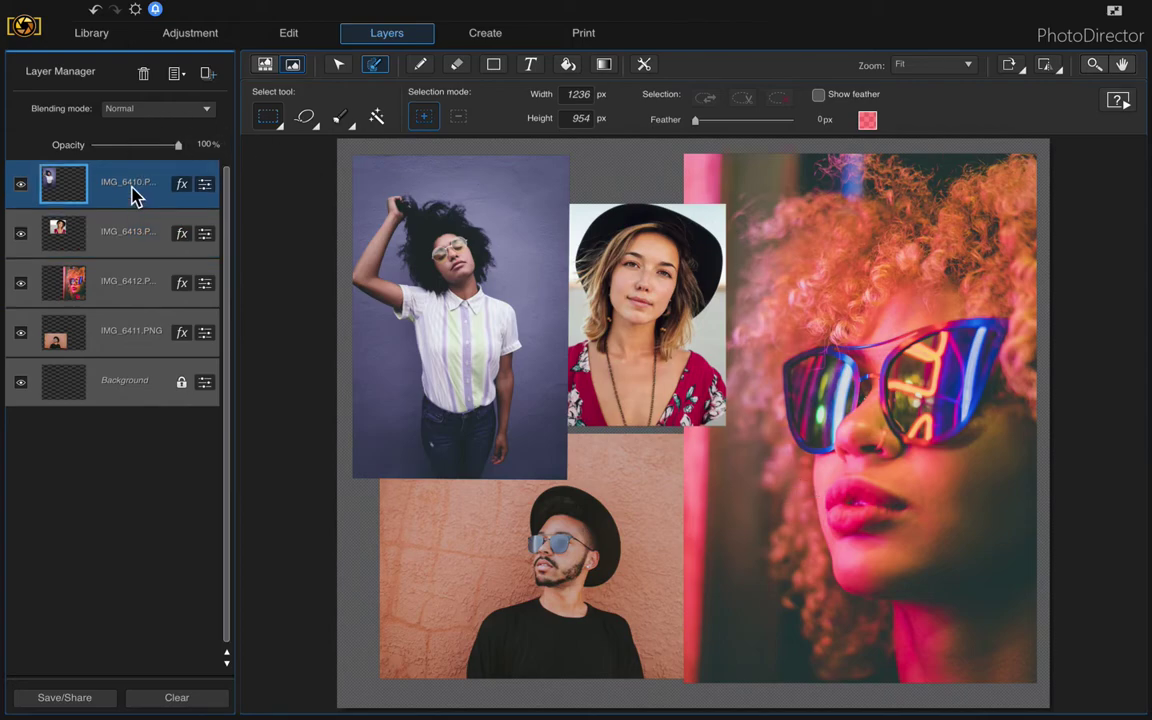
click(495, 66)
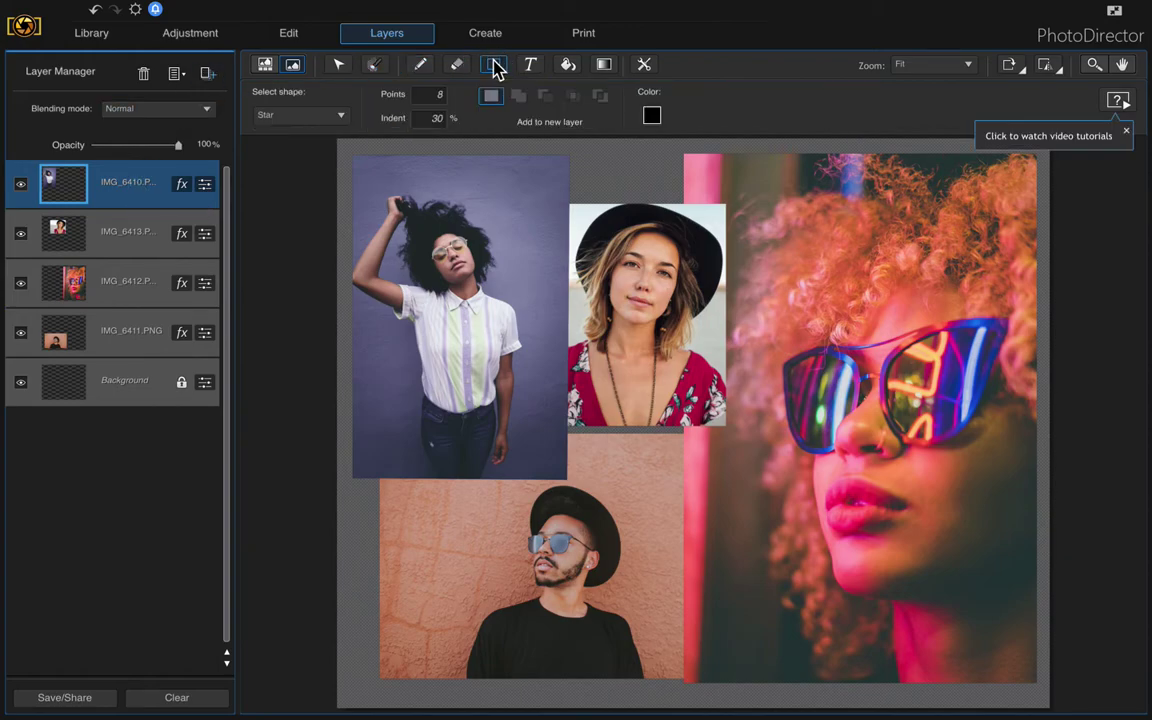
click(343, 117)
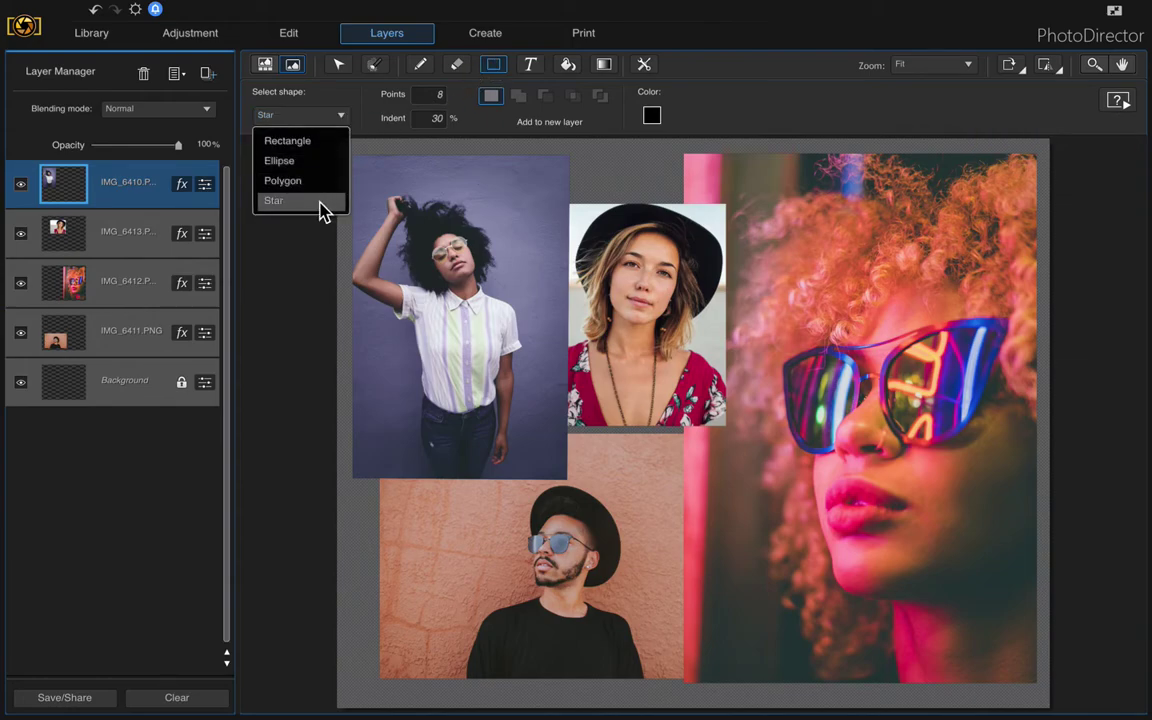
click(321, 201)
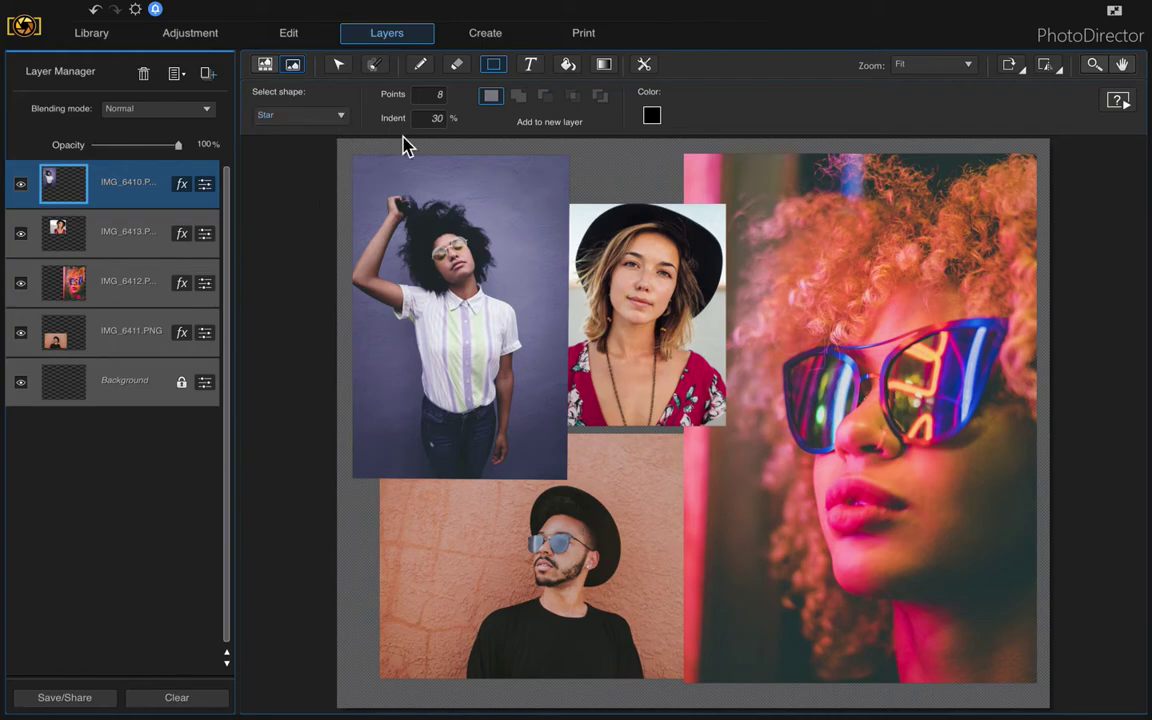
click(432, 95)
text(5)
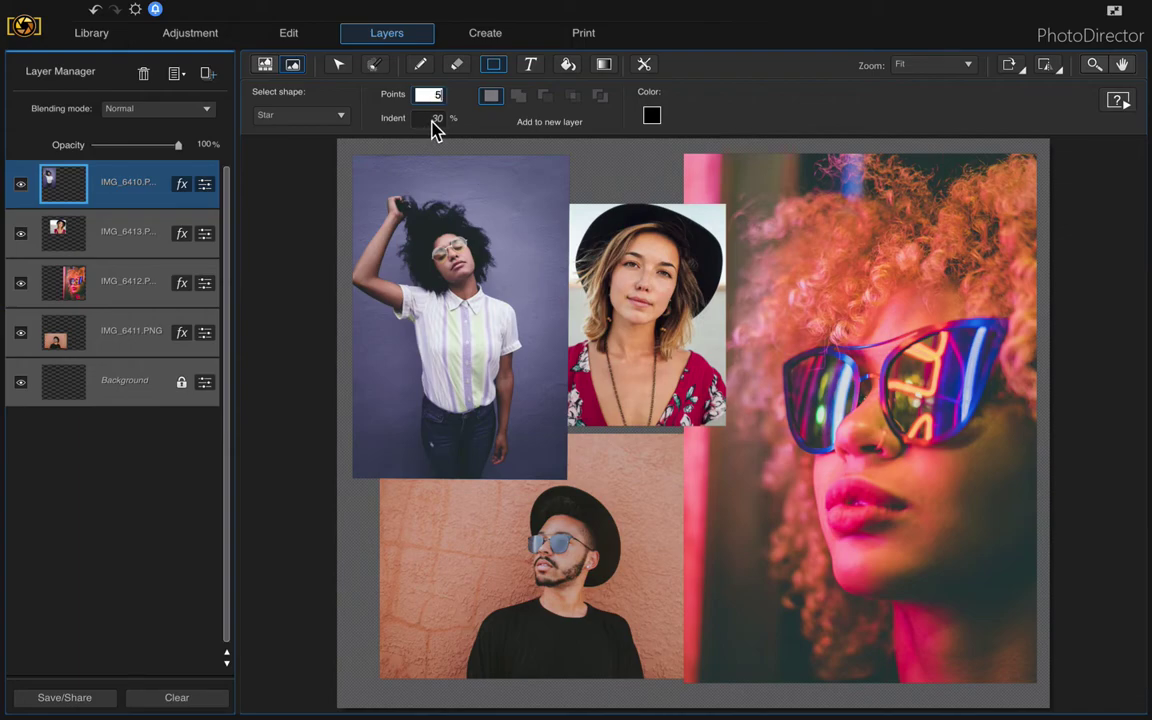
key(Return)
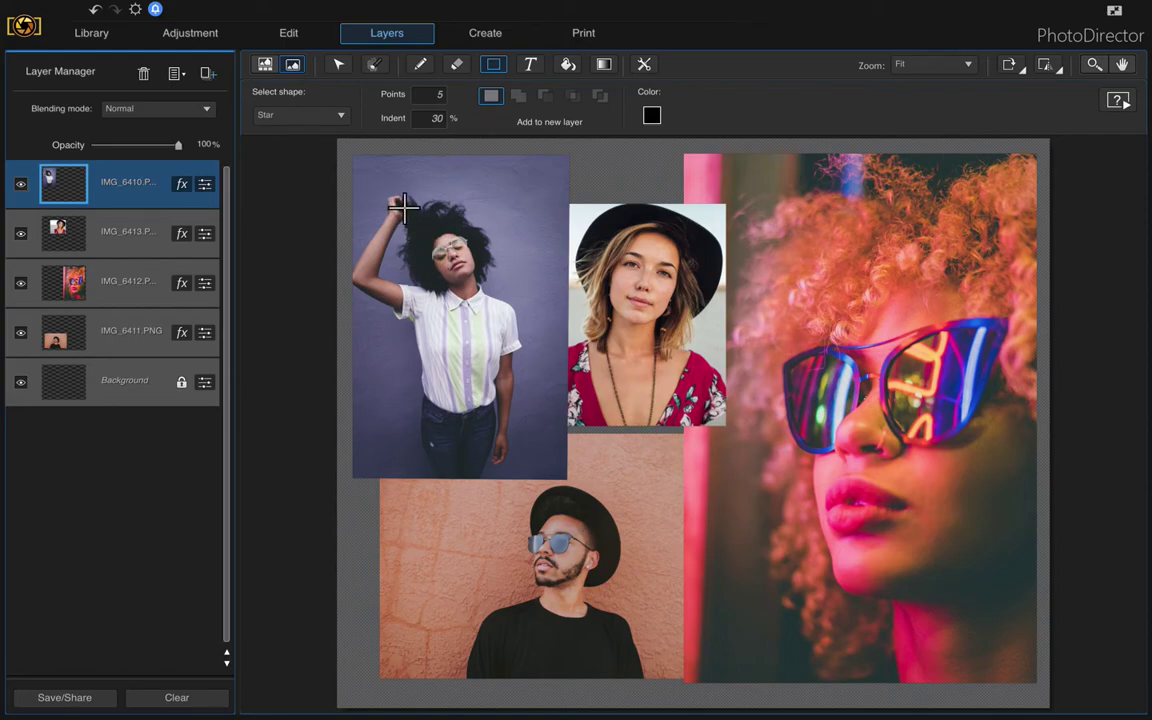
drag(399, 205, 468, 269)
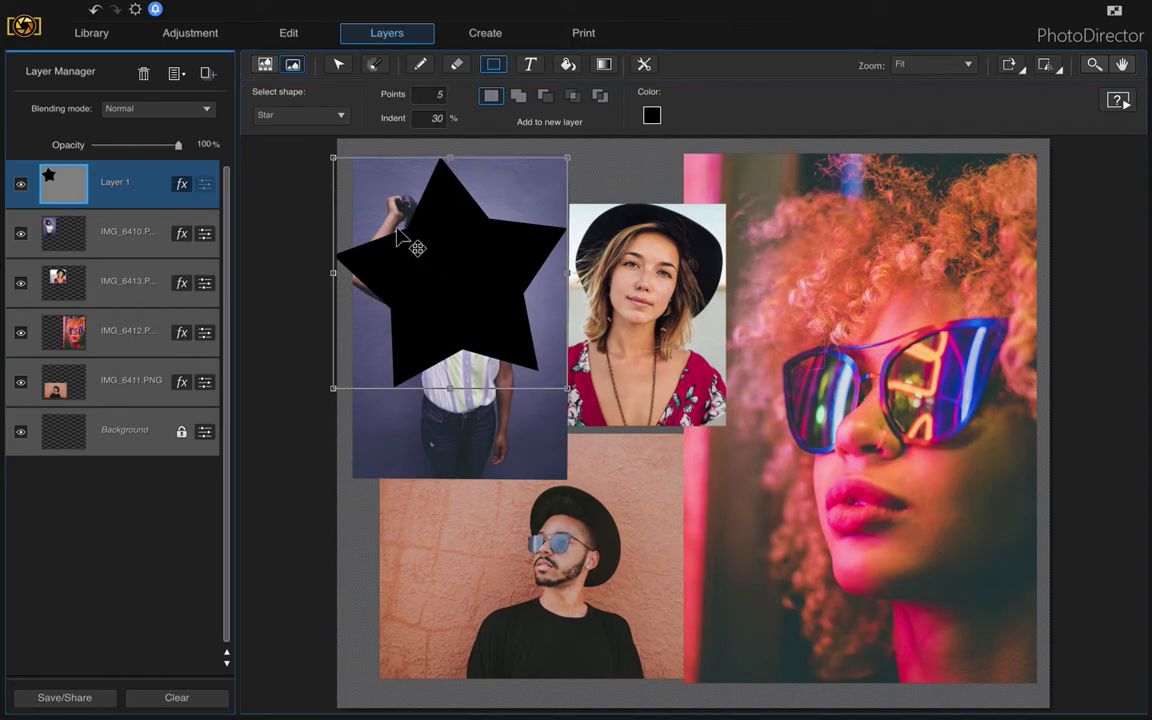
Convert the star shape layer to an image
click(128, 192)
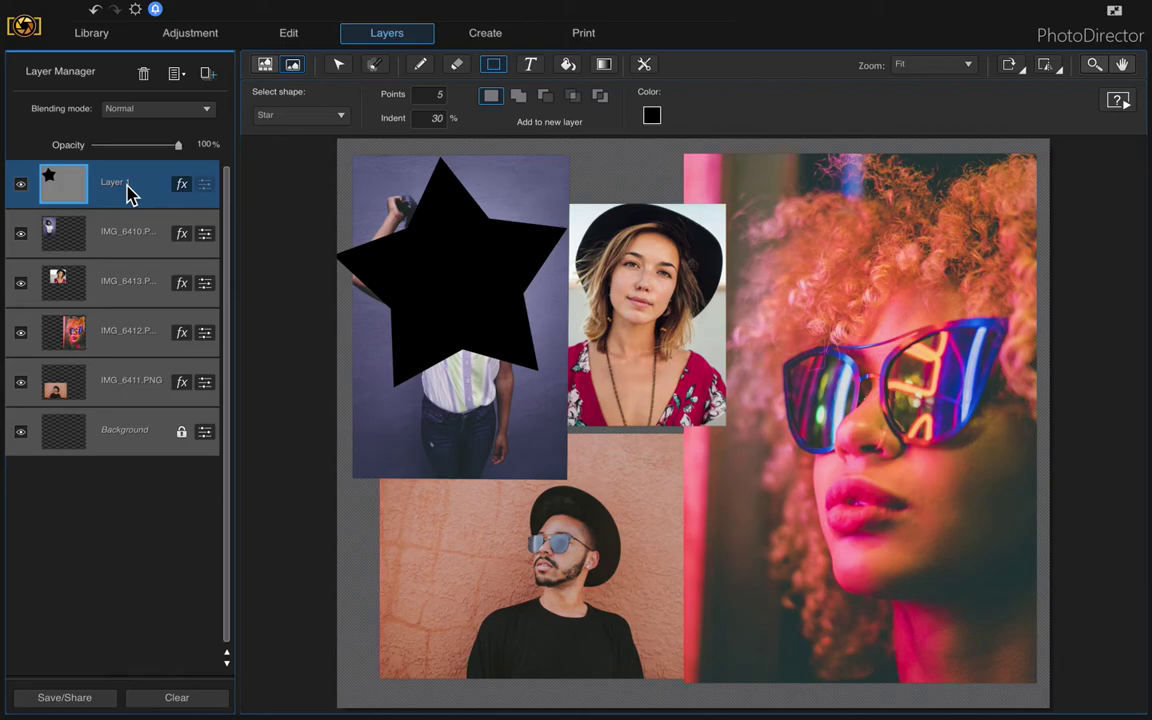
right_click(128, 192)
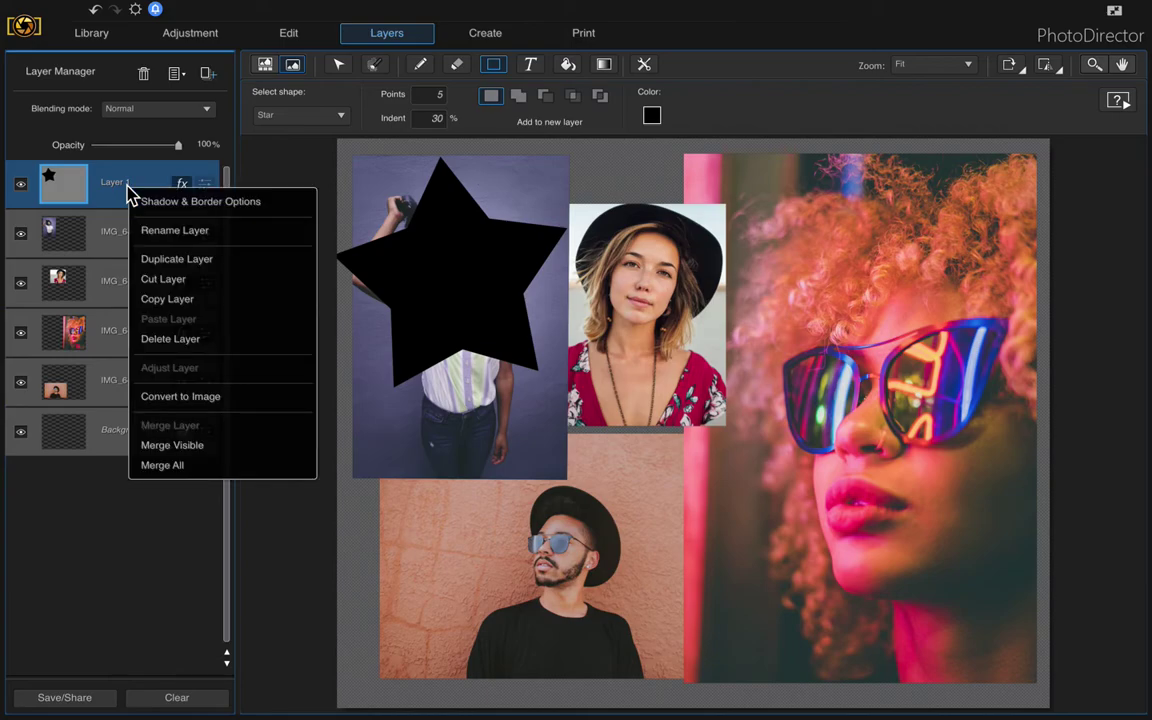
click(181, 398)
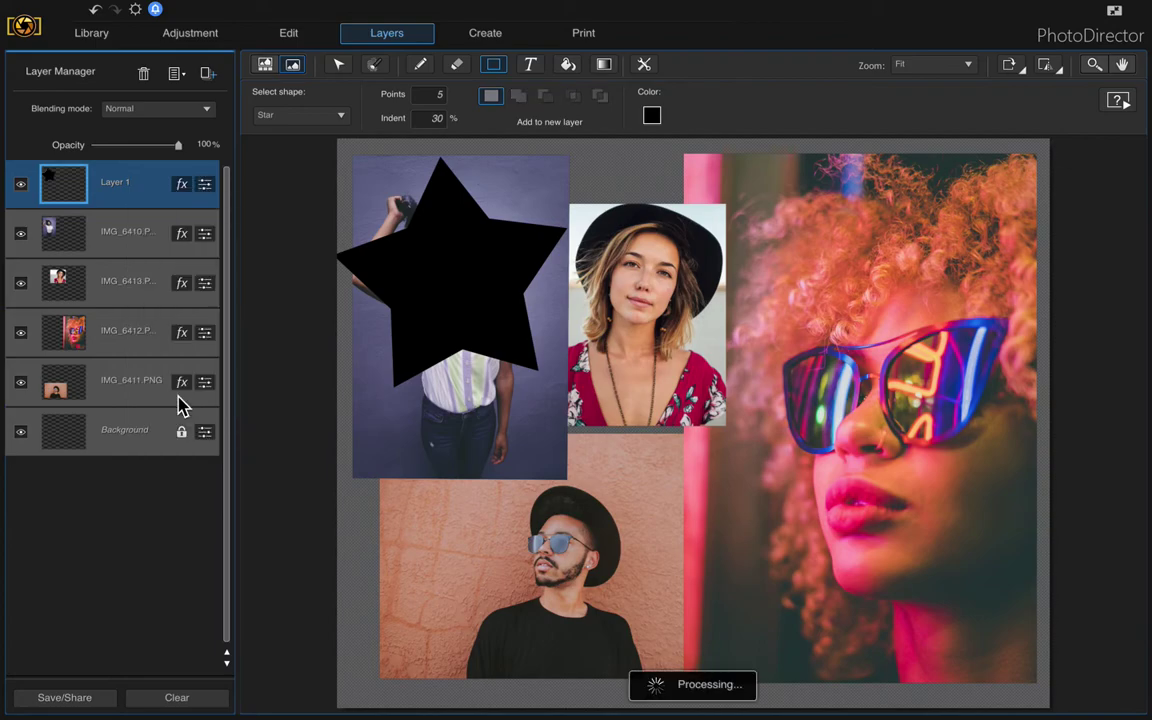
Select the black star on Layer 1 with the Magic Wand and delete its fill, keeping the star-shaped selection active
click(374, 65)
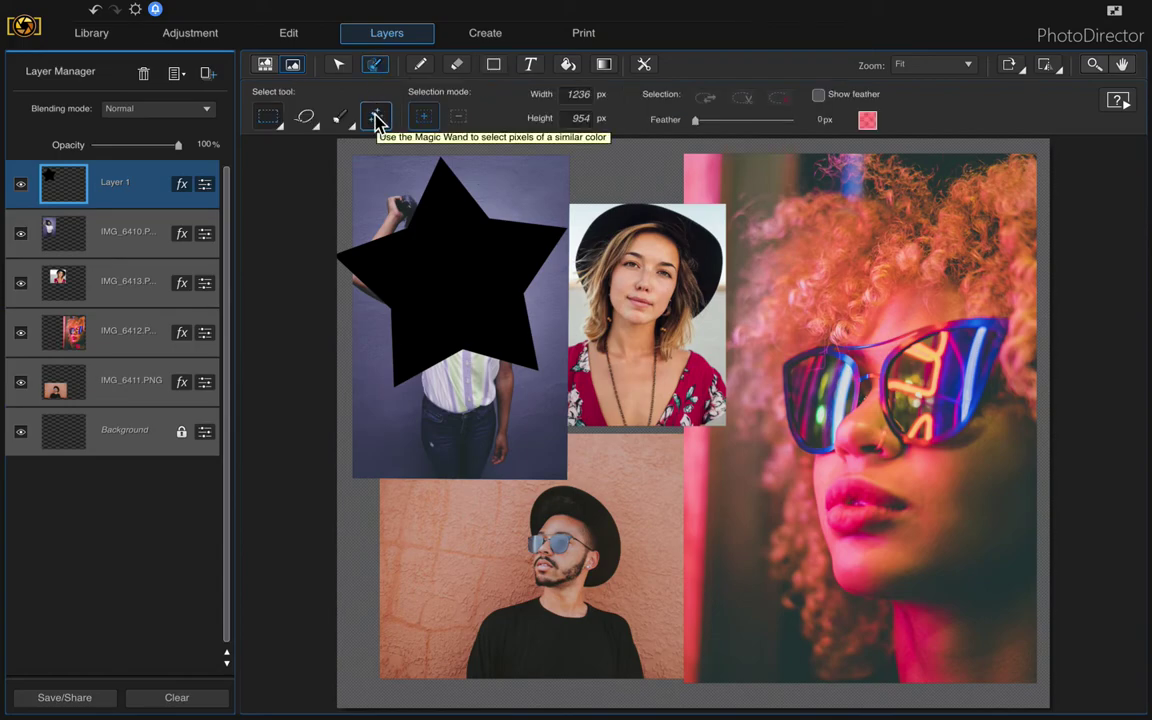
click(376, 118)
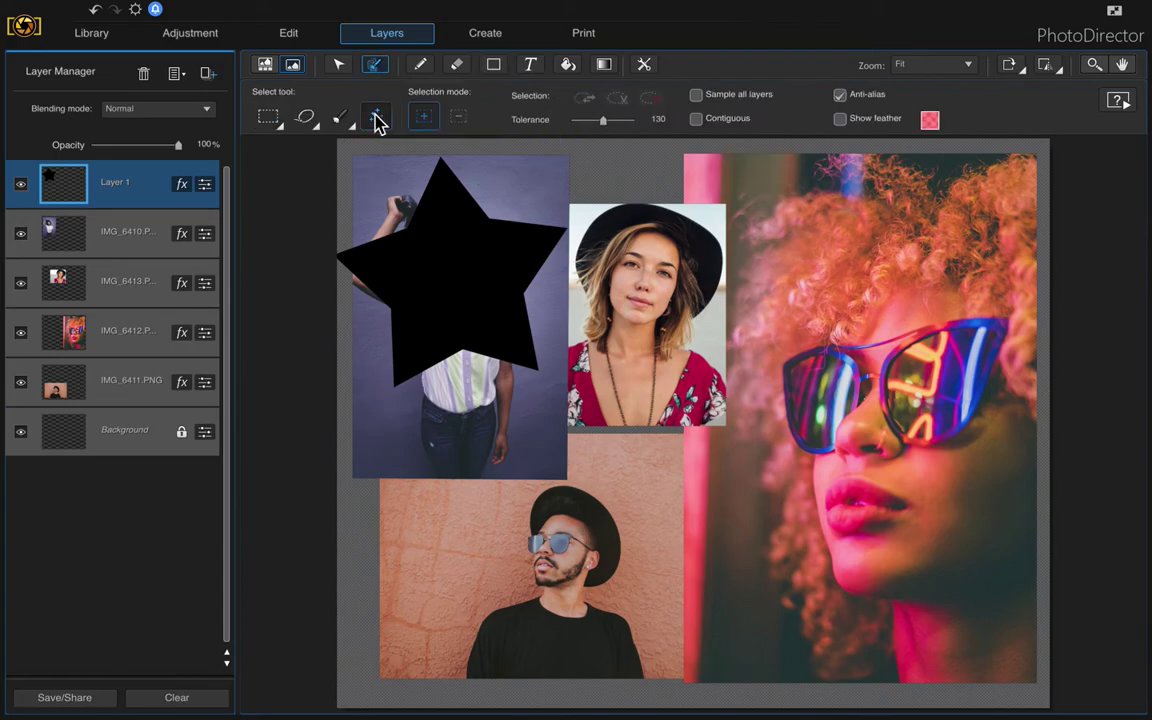
click(463, 287)
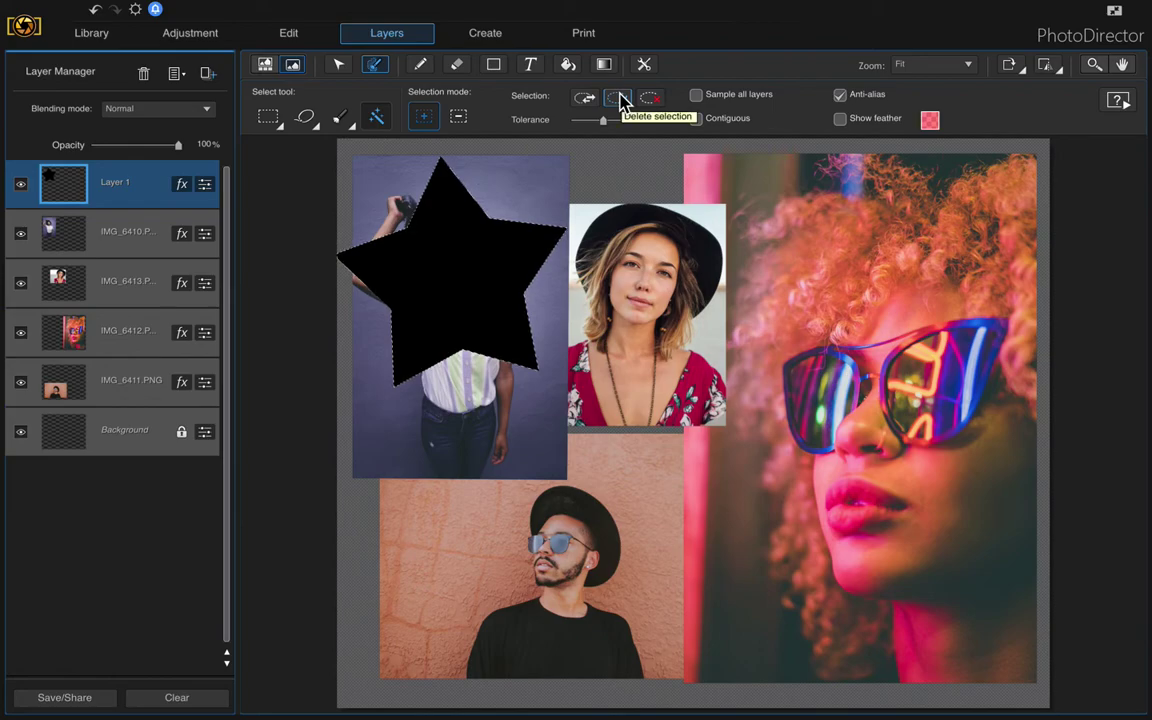
click(620, 100)
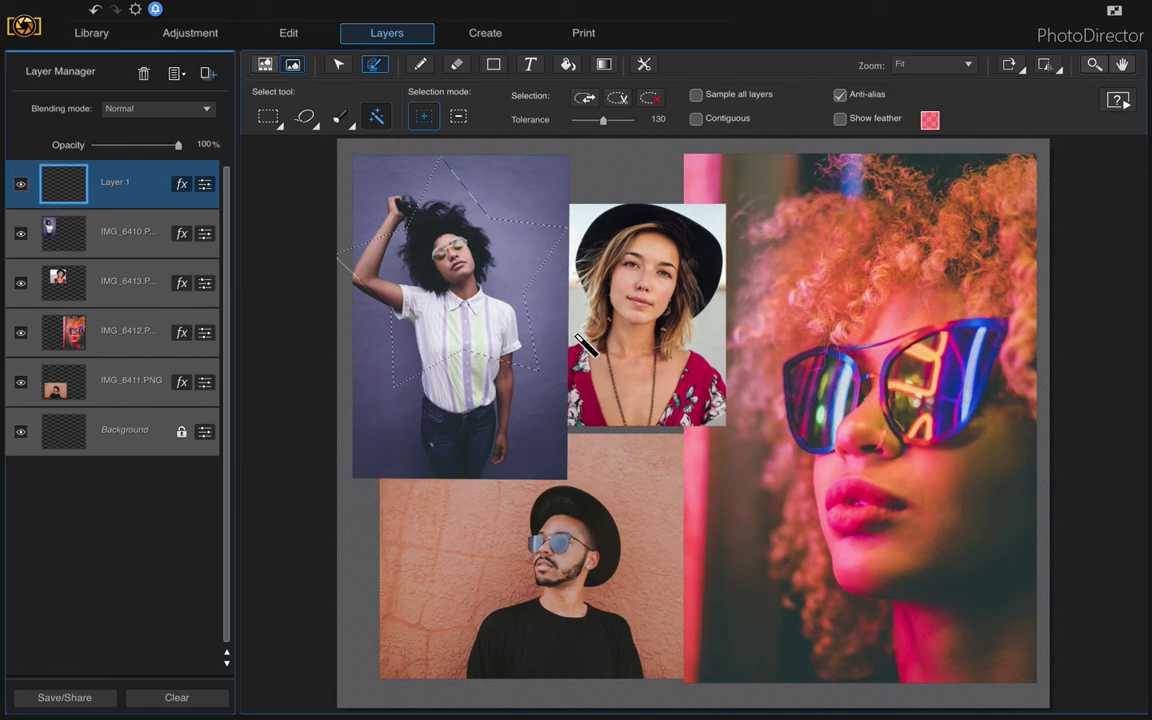
Crop the IMG_6410 photo to the star shape by inverting the selection, deleting the area outside the star, and clearing the selection
click(120, 234)
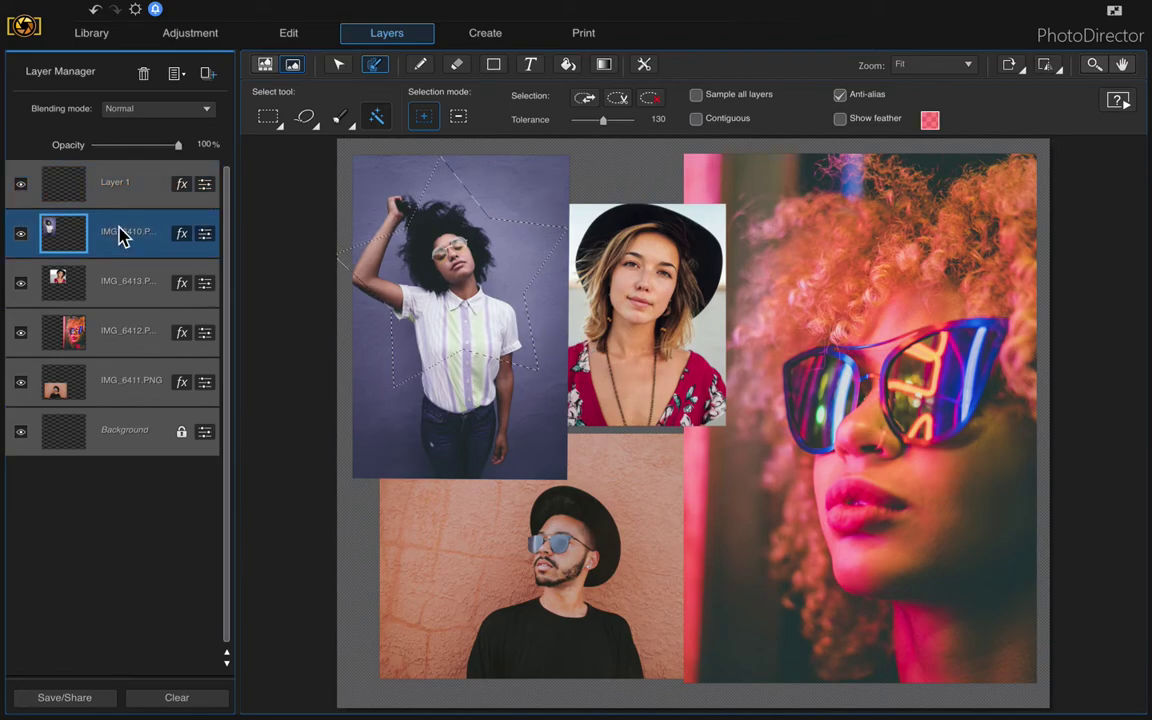
click(586, 100)
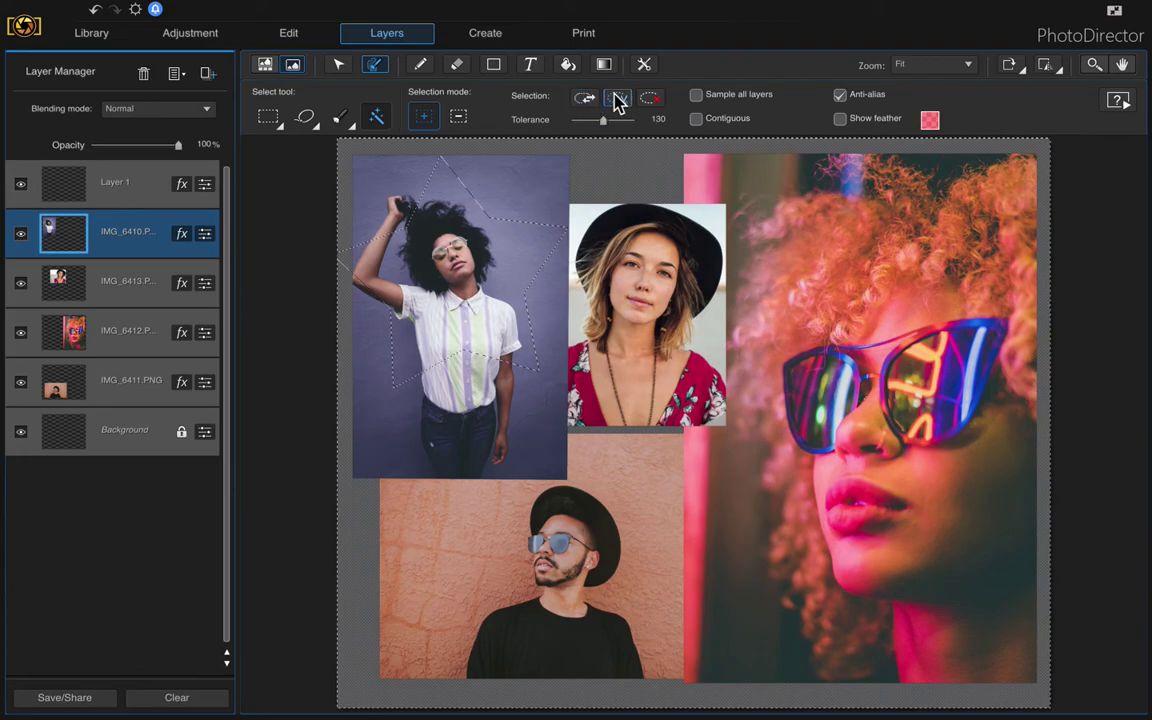
click(619, 100)
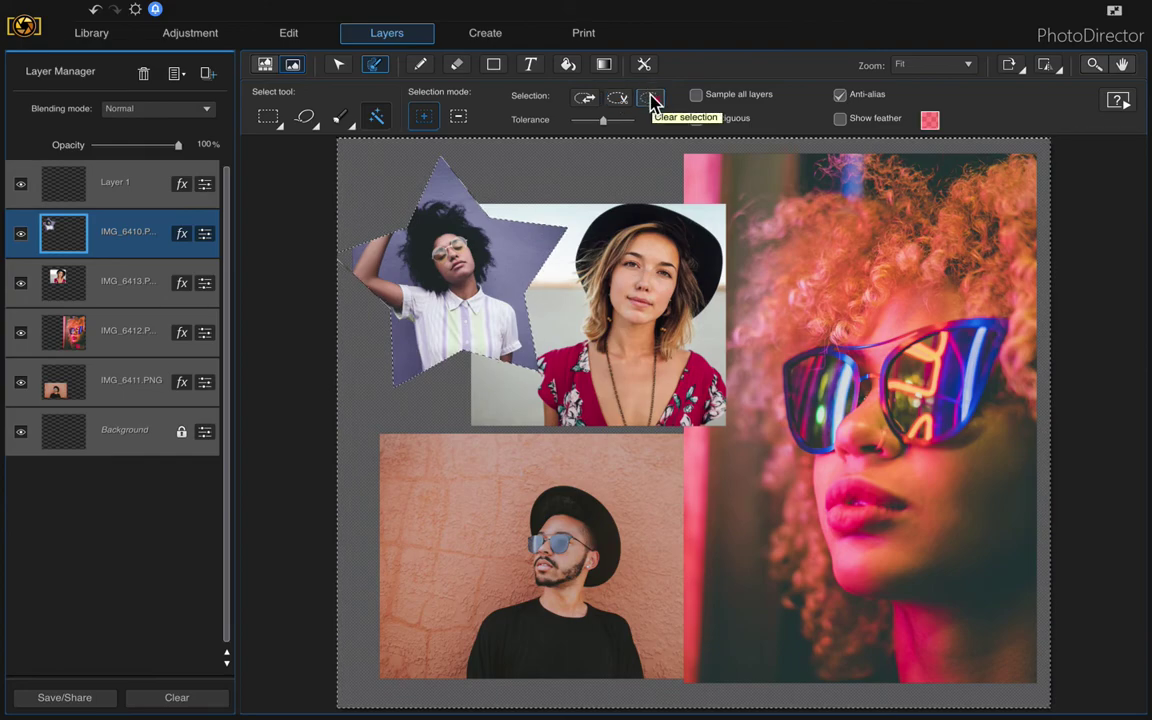
click(650, 99)
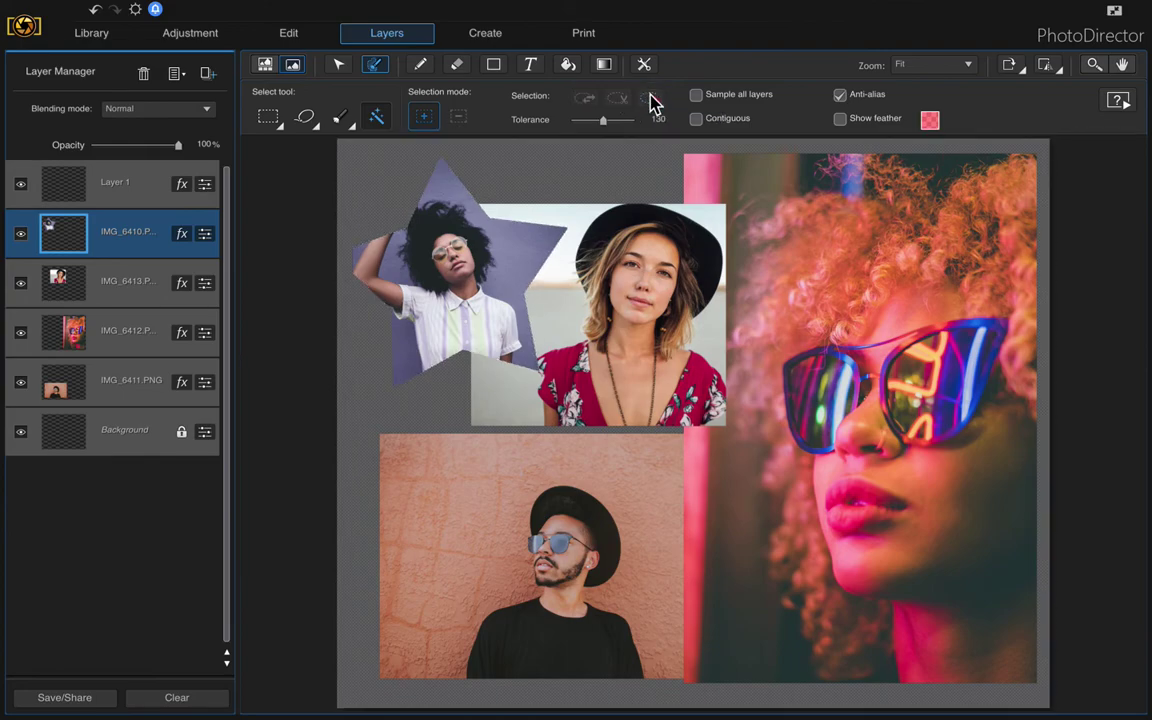
Move the star-shaped IMG_6410 photo slightly up and left toward the canvas corner and deselect it
click(338, 65)
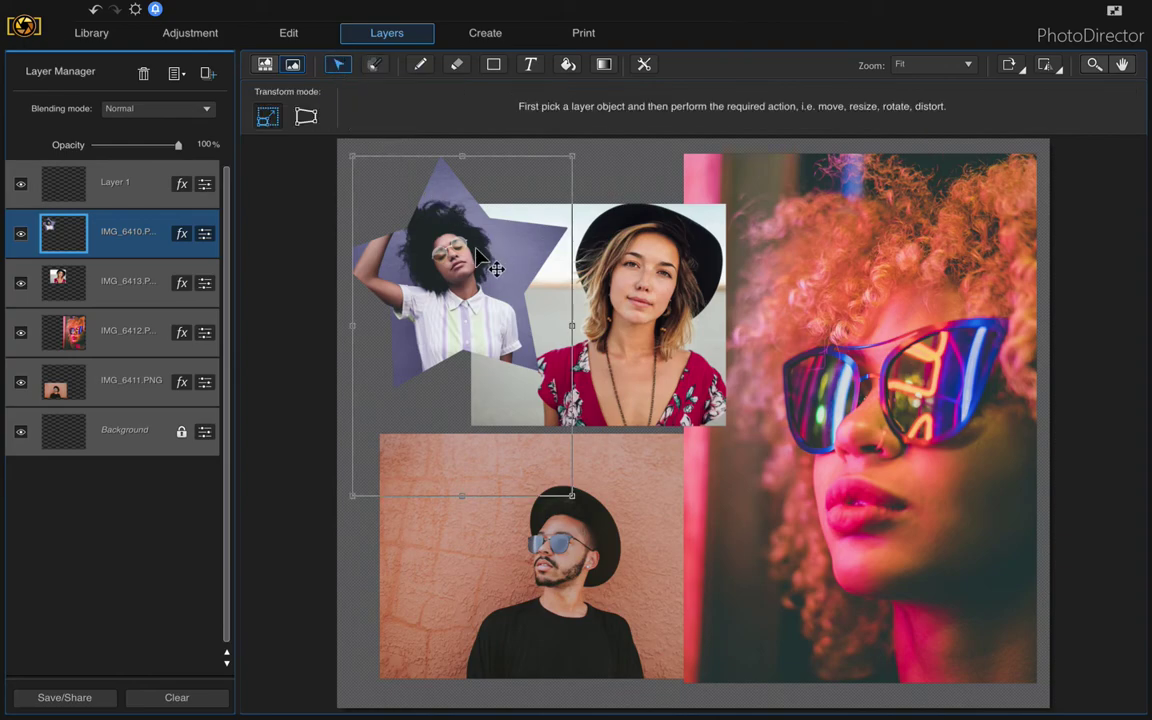
mouse_move(478, 258)
mouse_down()
mouse_move(830, 255)
mouse_move(795, 493)
mouse_move(486, 224)
mouse_move(459, 214)
mouse_move(455, 232)
mouse_move(493, 266)
mouse_up()
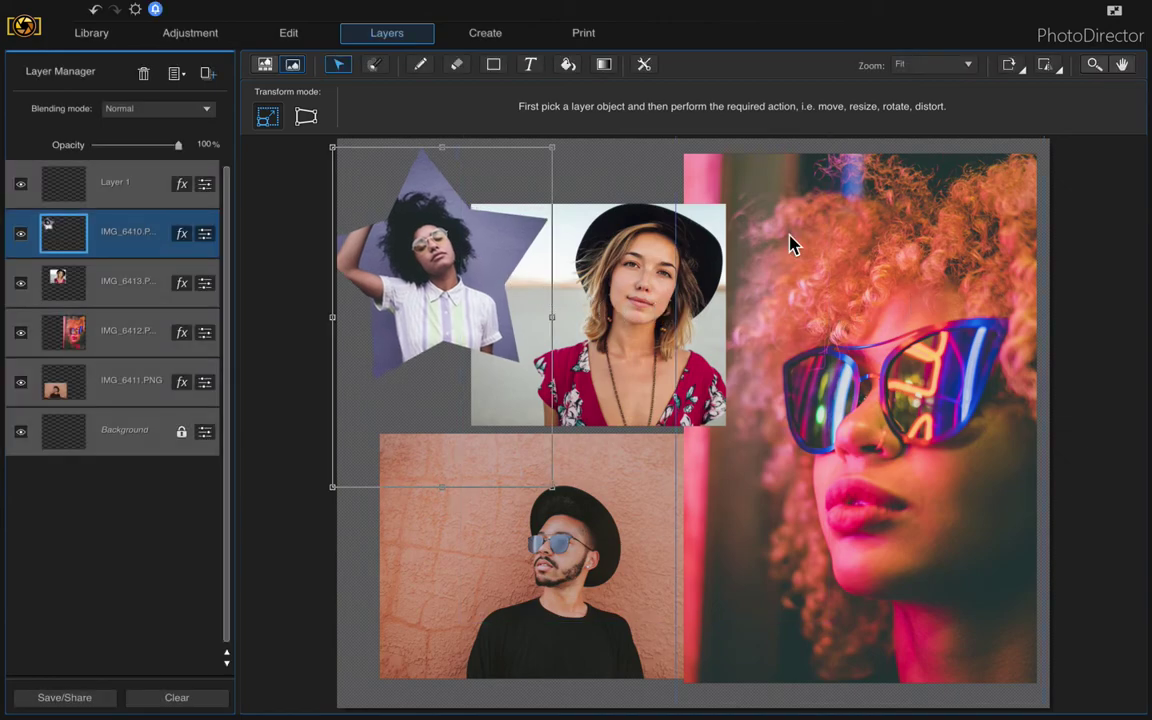
click(617, 170)
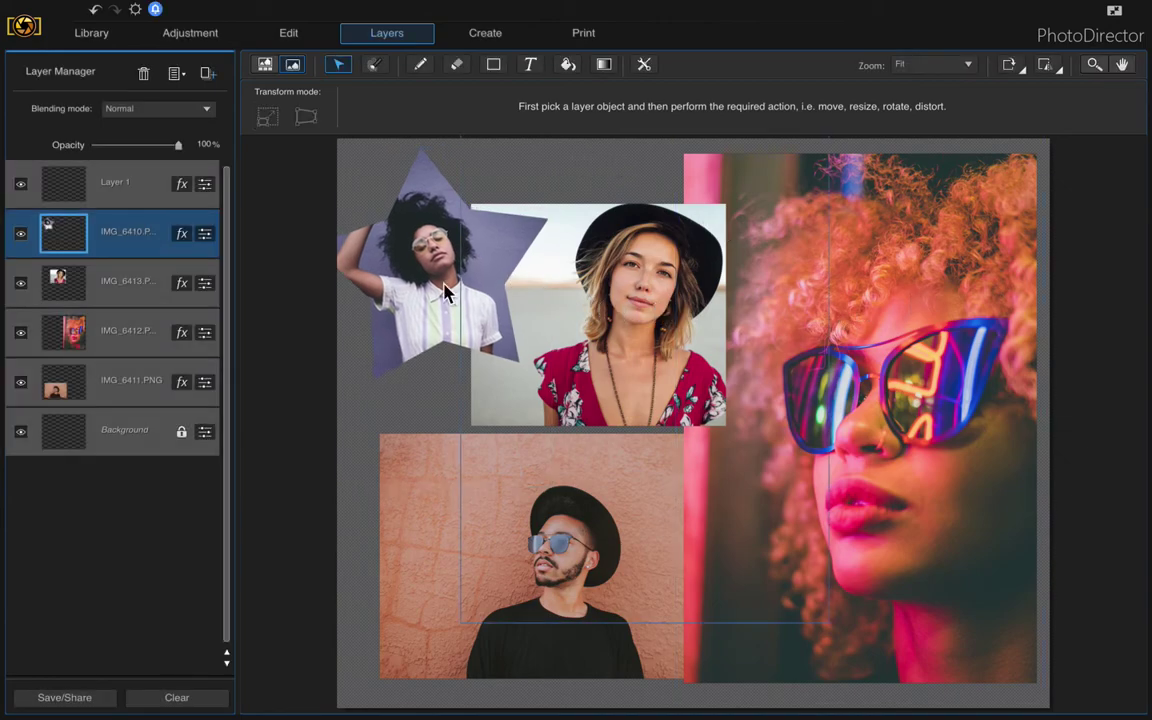
Fill the Background layer with solid black (000000) at 100% opacity
click(125, 431)
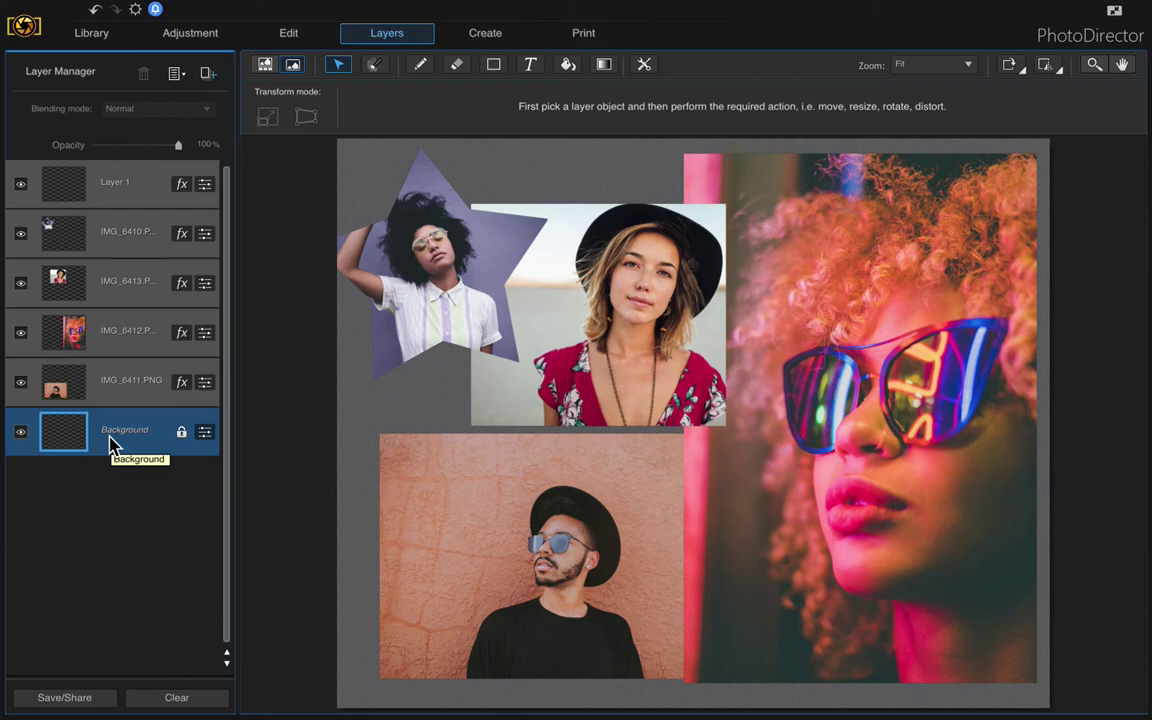
click(567, 66)
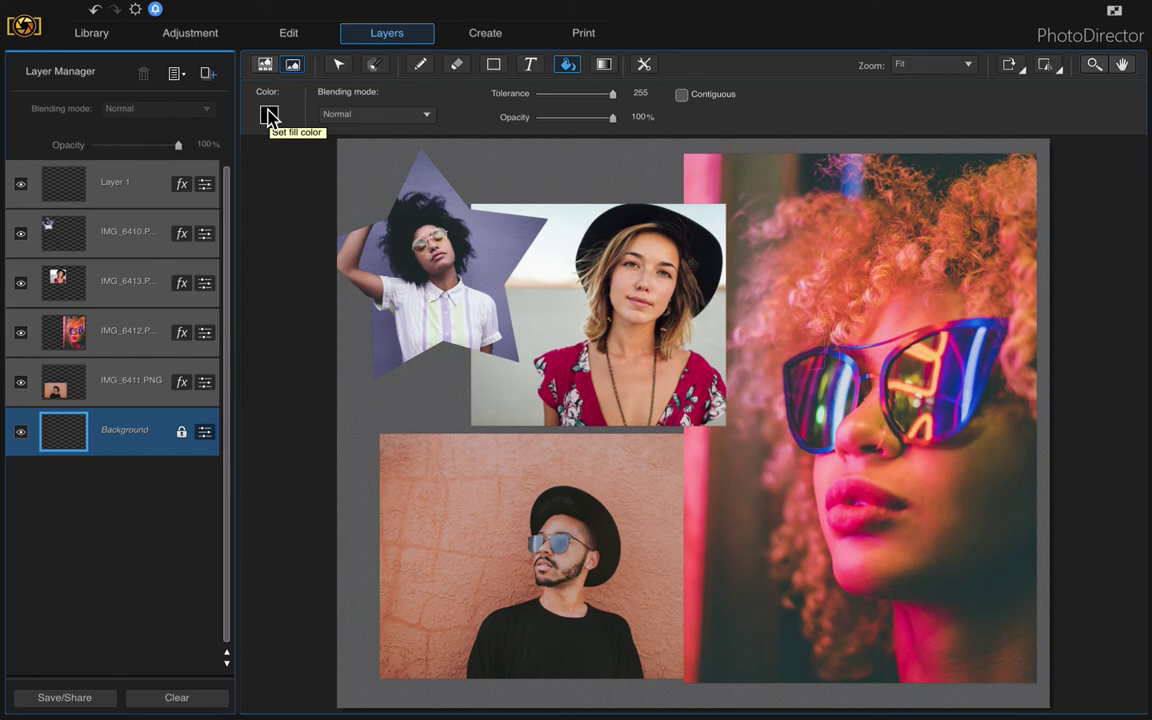
click(270, 116)
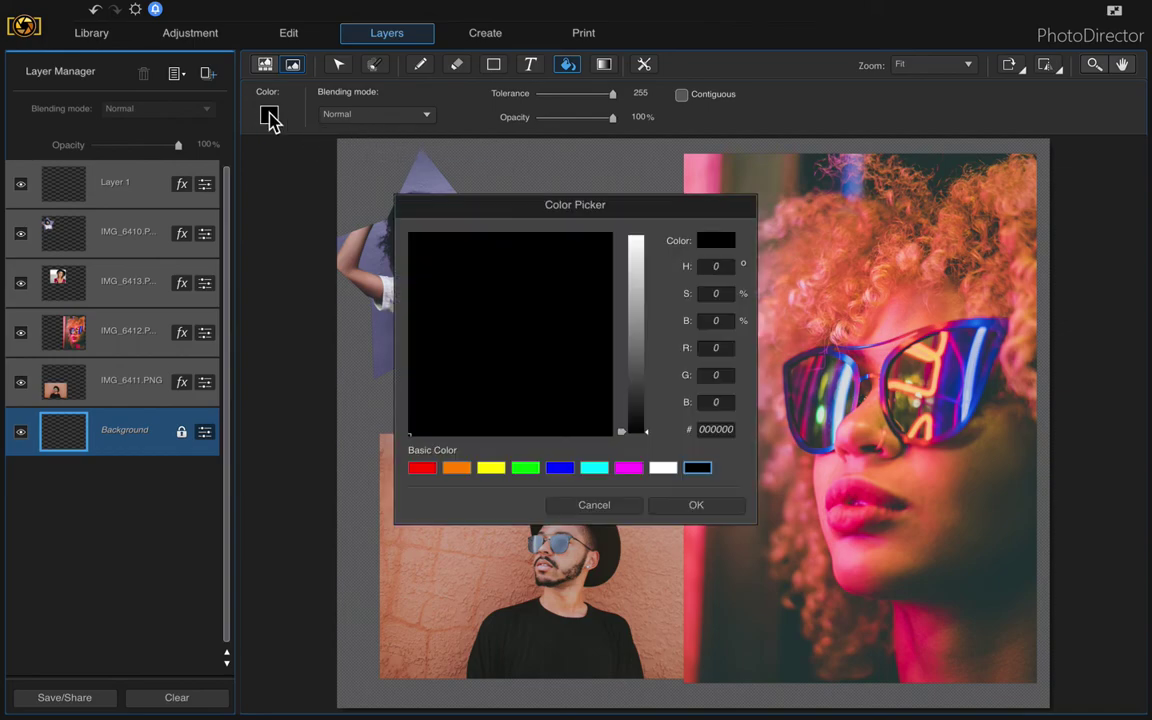
click(701, 505)
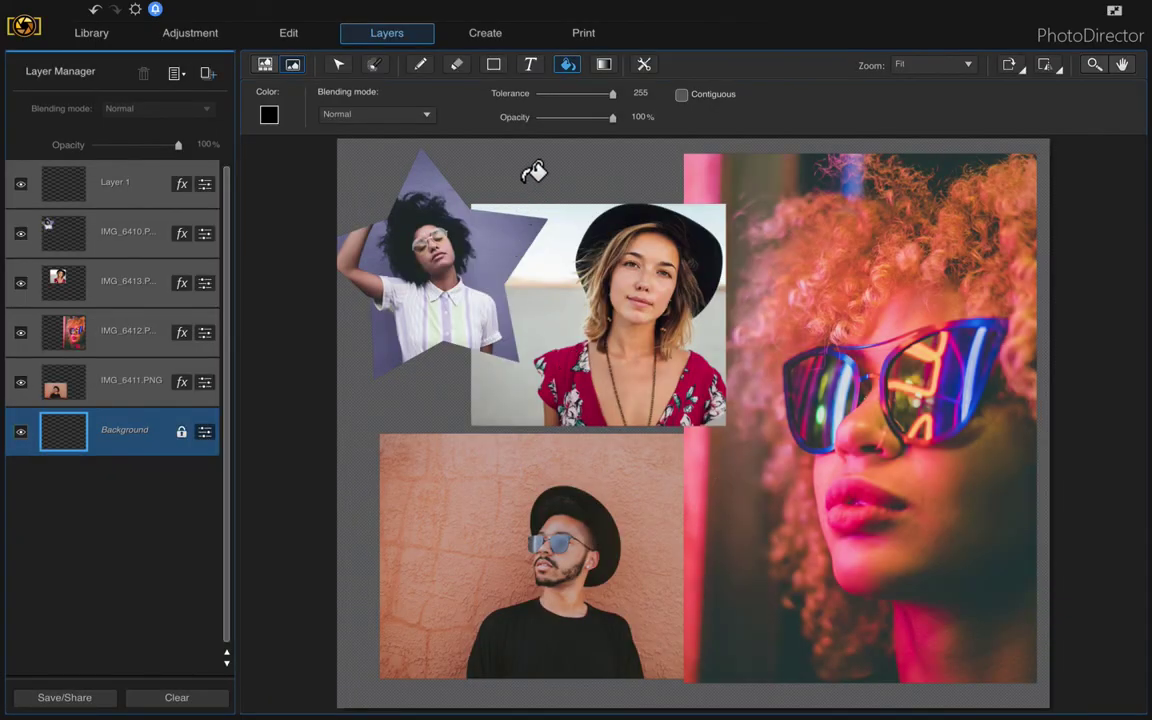
click(527, 189)
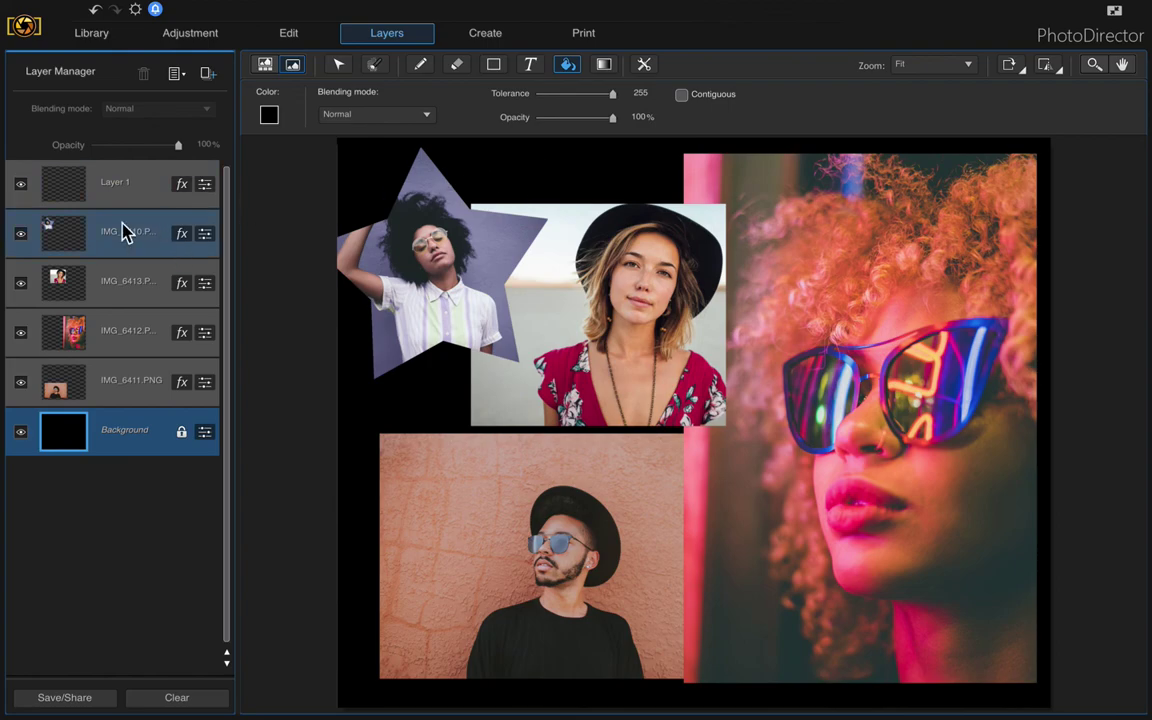
Select the empty Layer 1 at the top of the layer stack
click(125, 187)
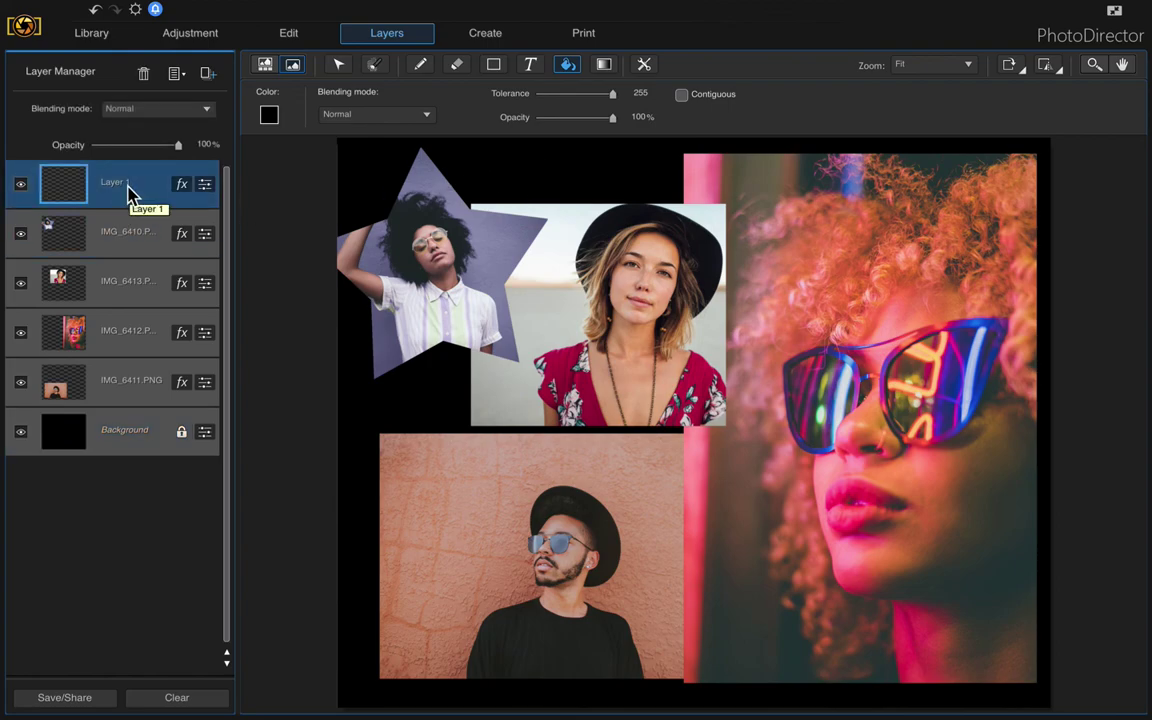